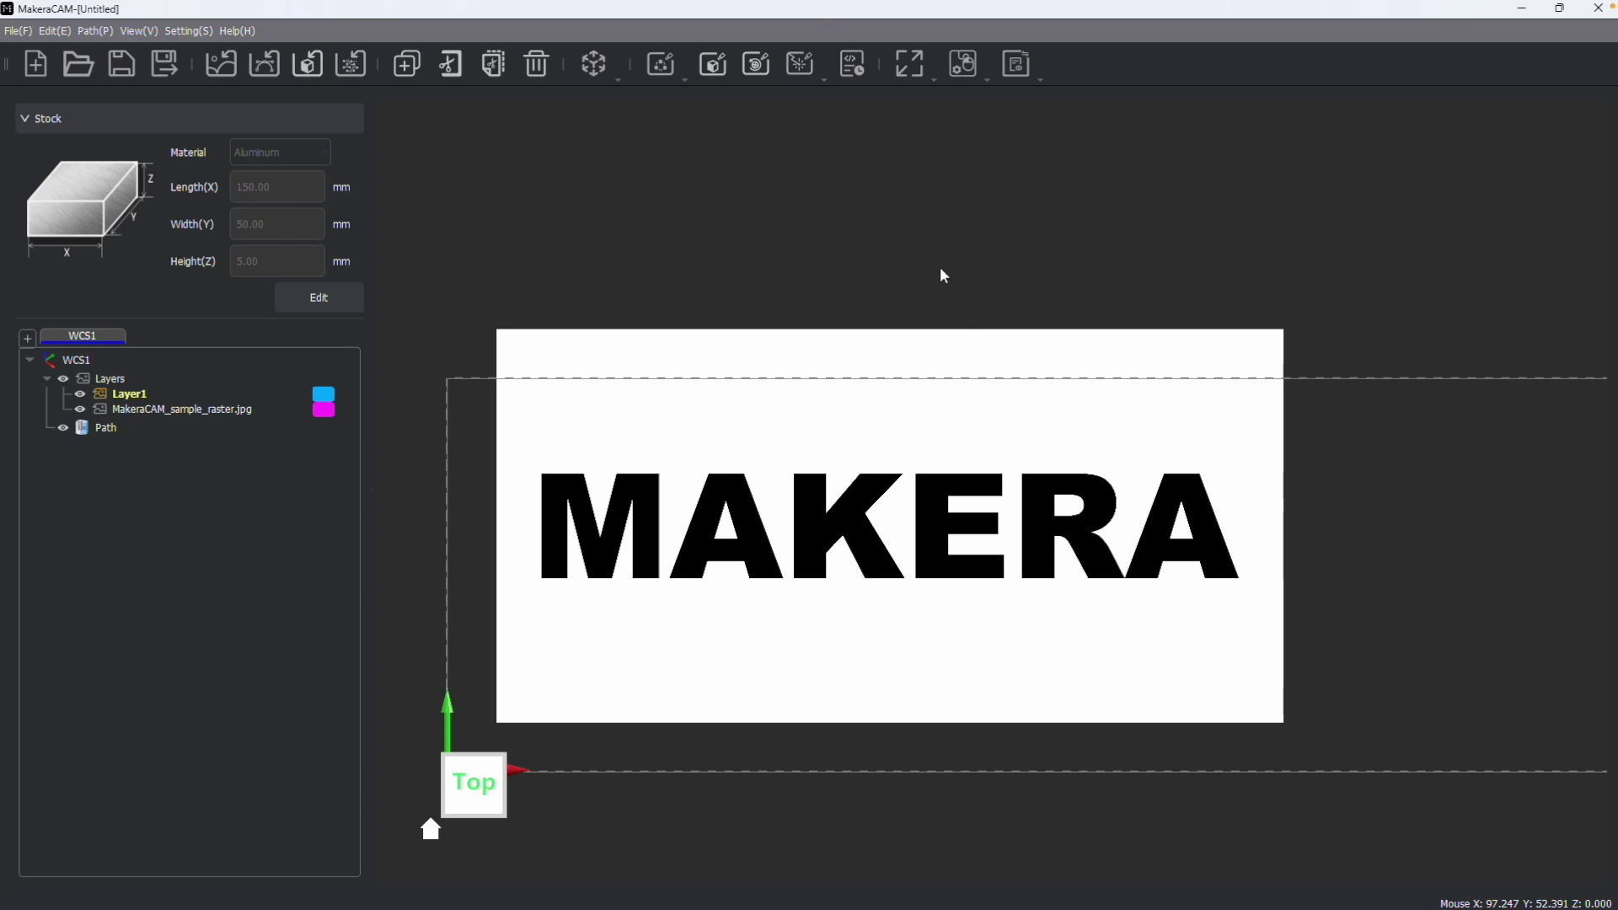
- Zoom and pan the canvas to bring the MAKERA image and work origin axes into view
scroll(870, 482, up, 2)
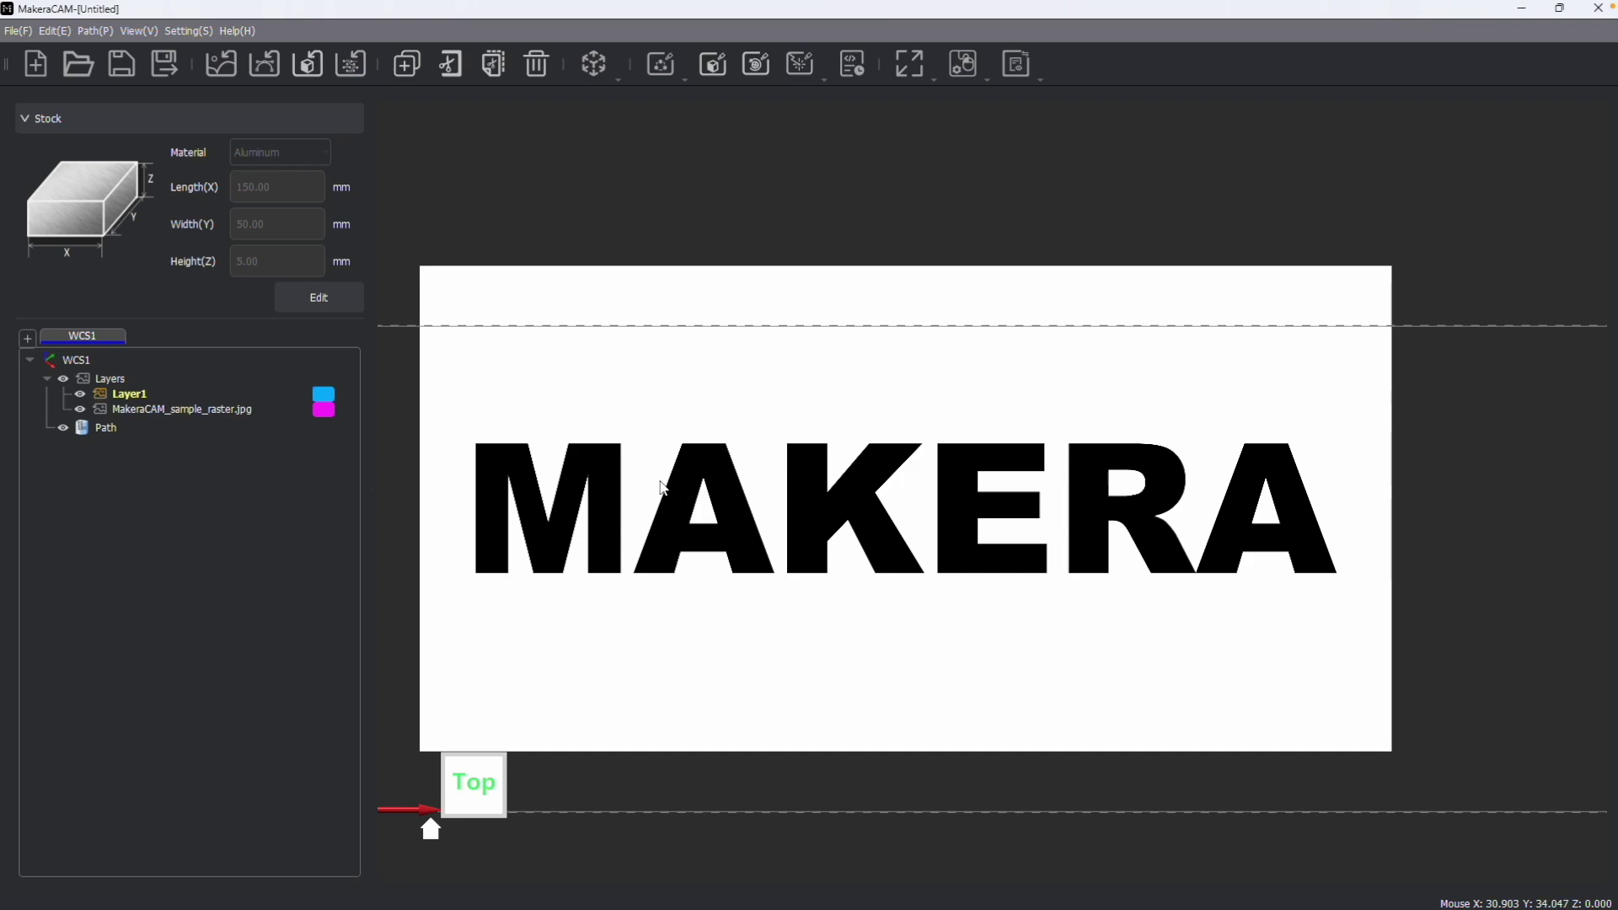
scroll(797, 455, up, 1)
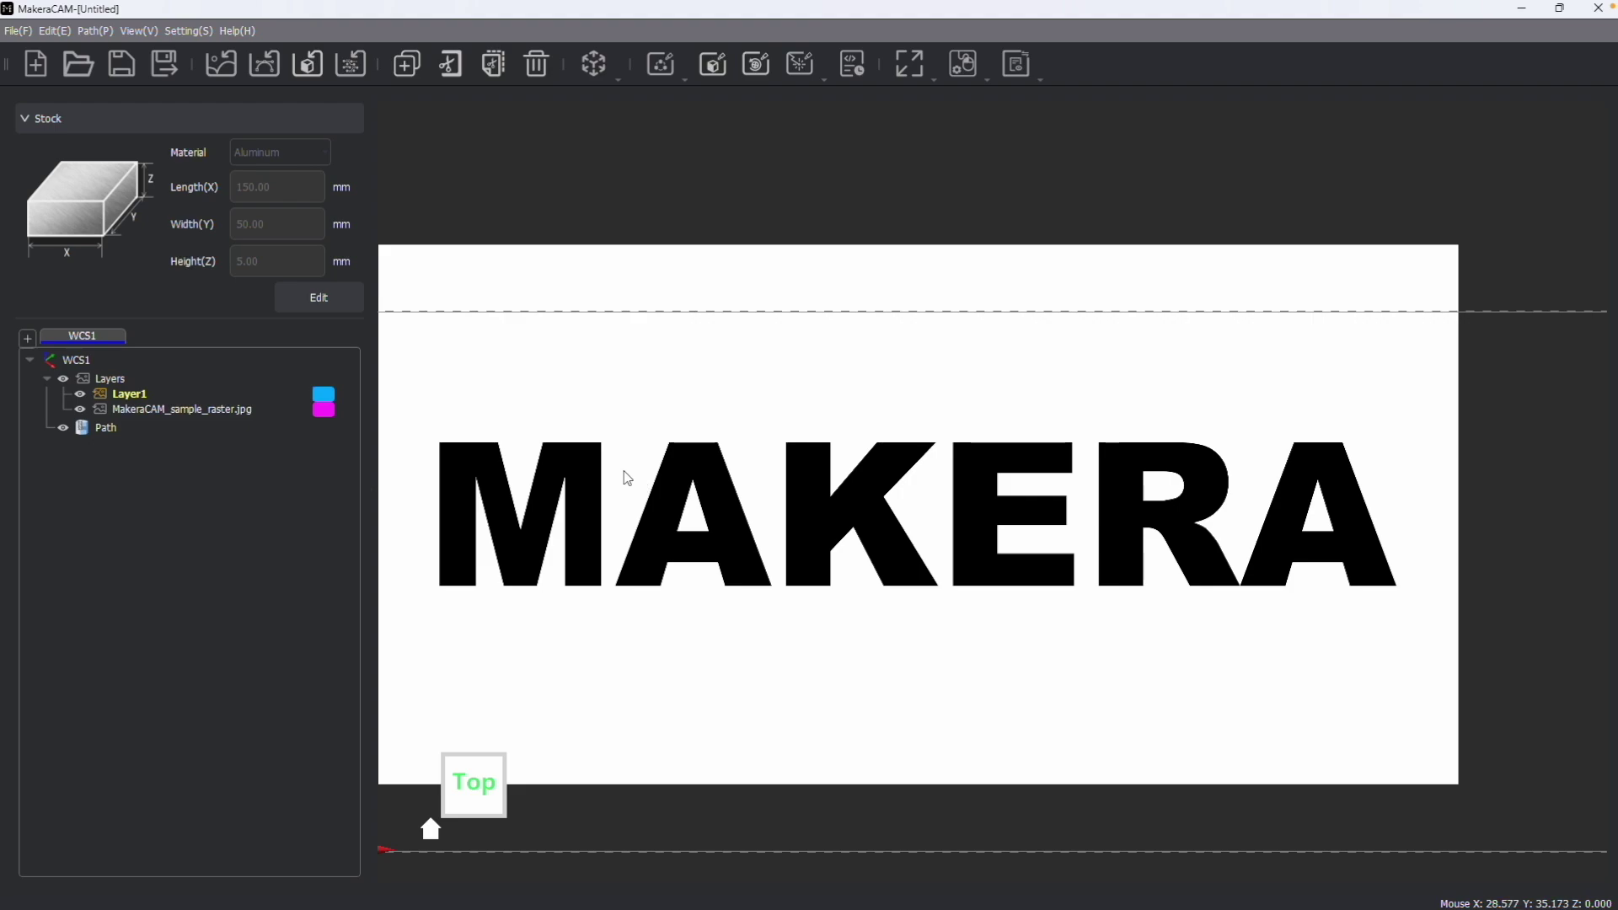
scroll(651, 472, down, 2)
middle_drag(651, 472, 663, 465)
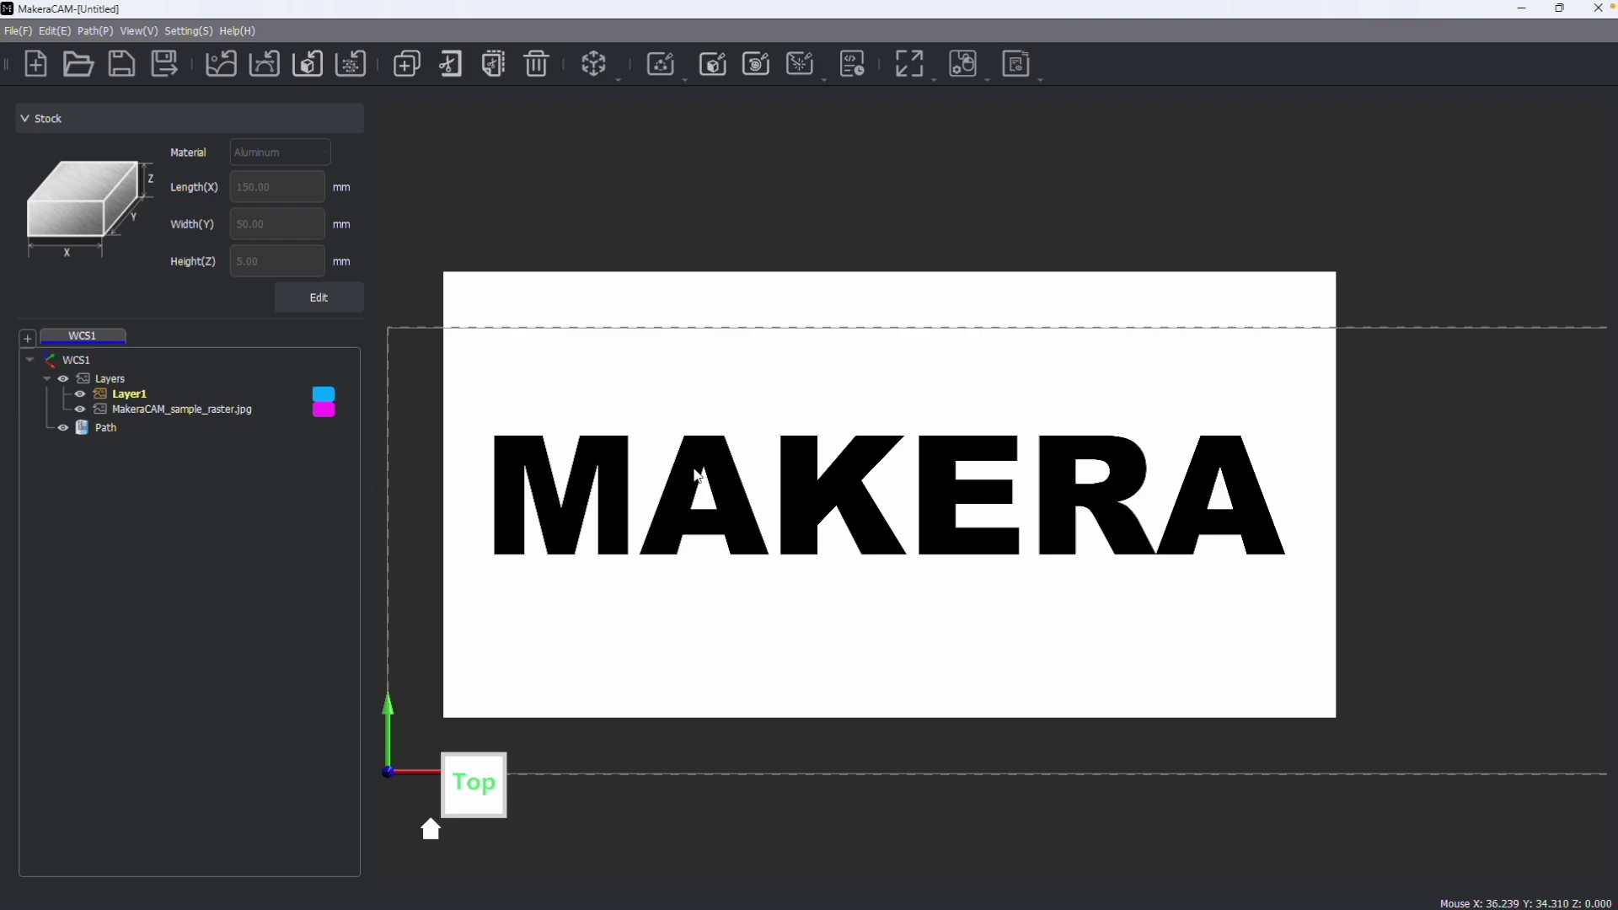
click(645, 392)
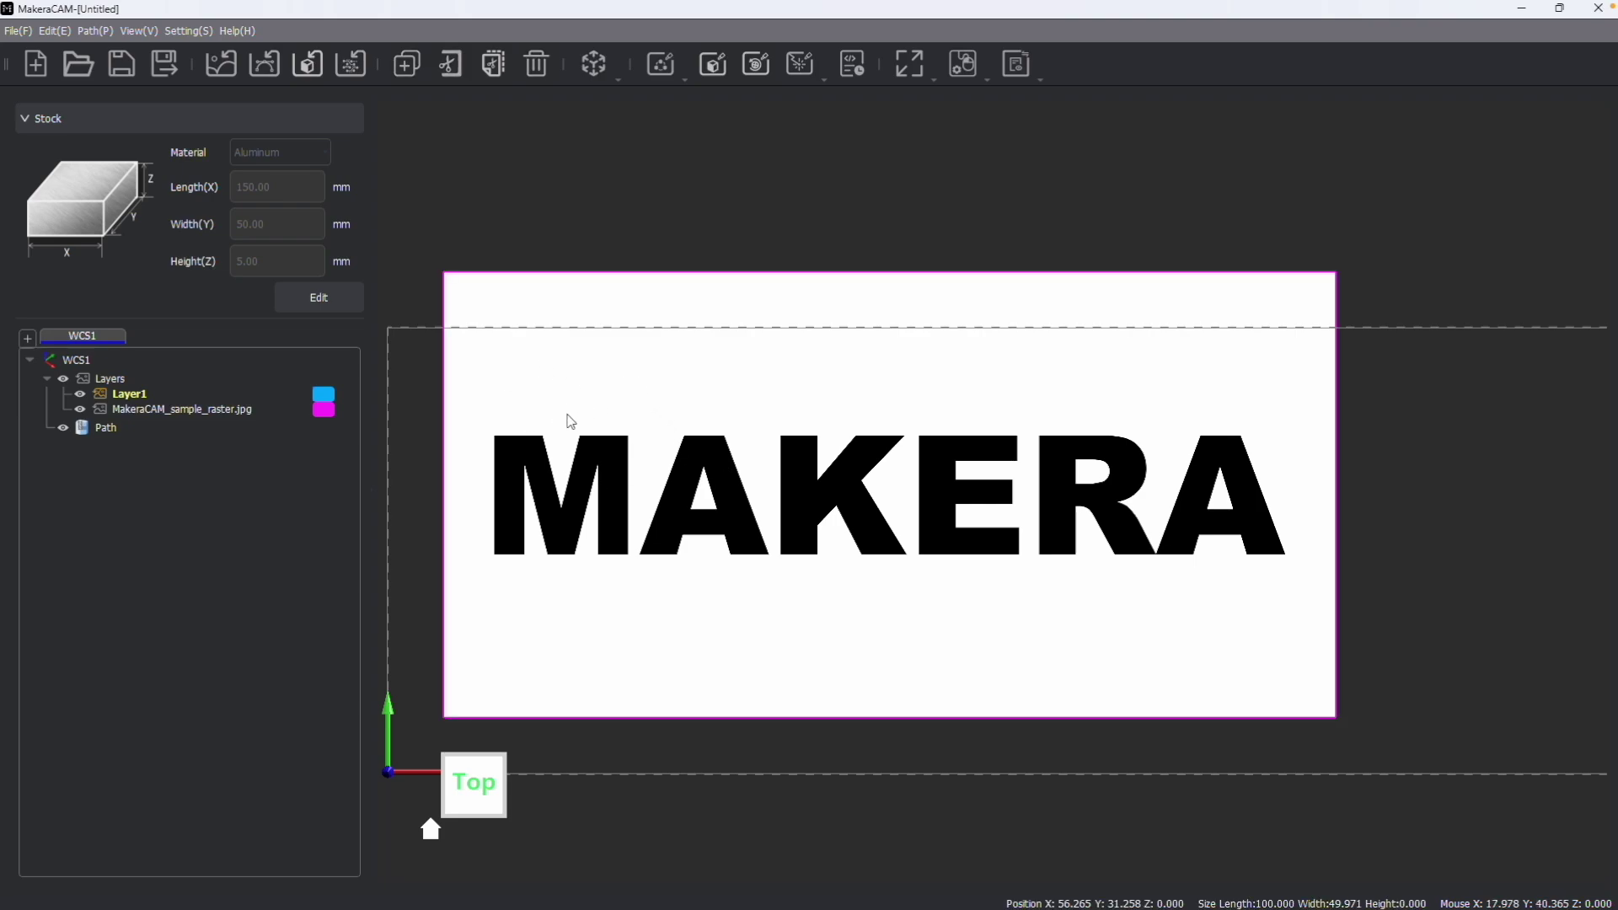
scroll(637, 447, up, 3)
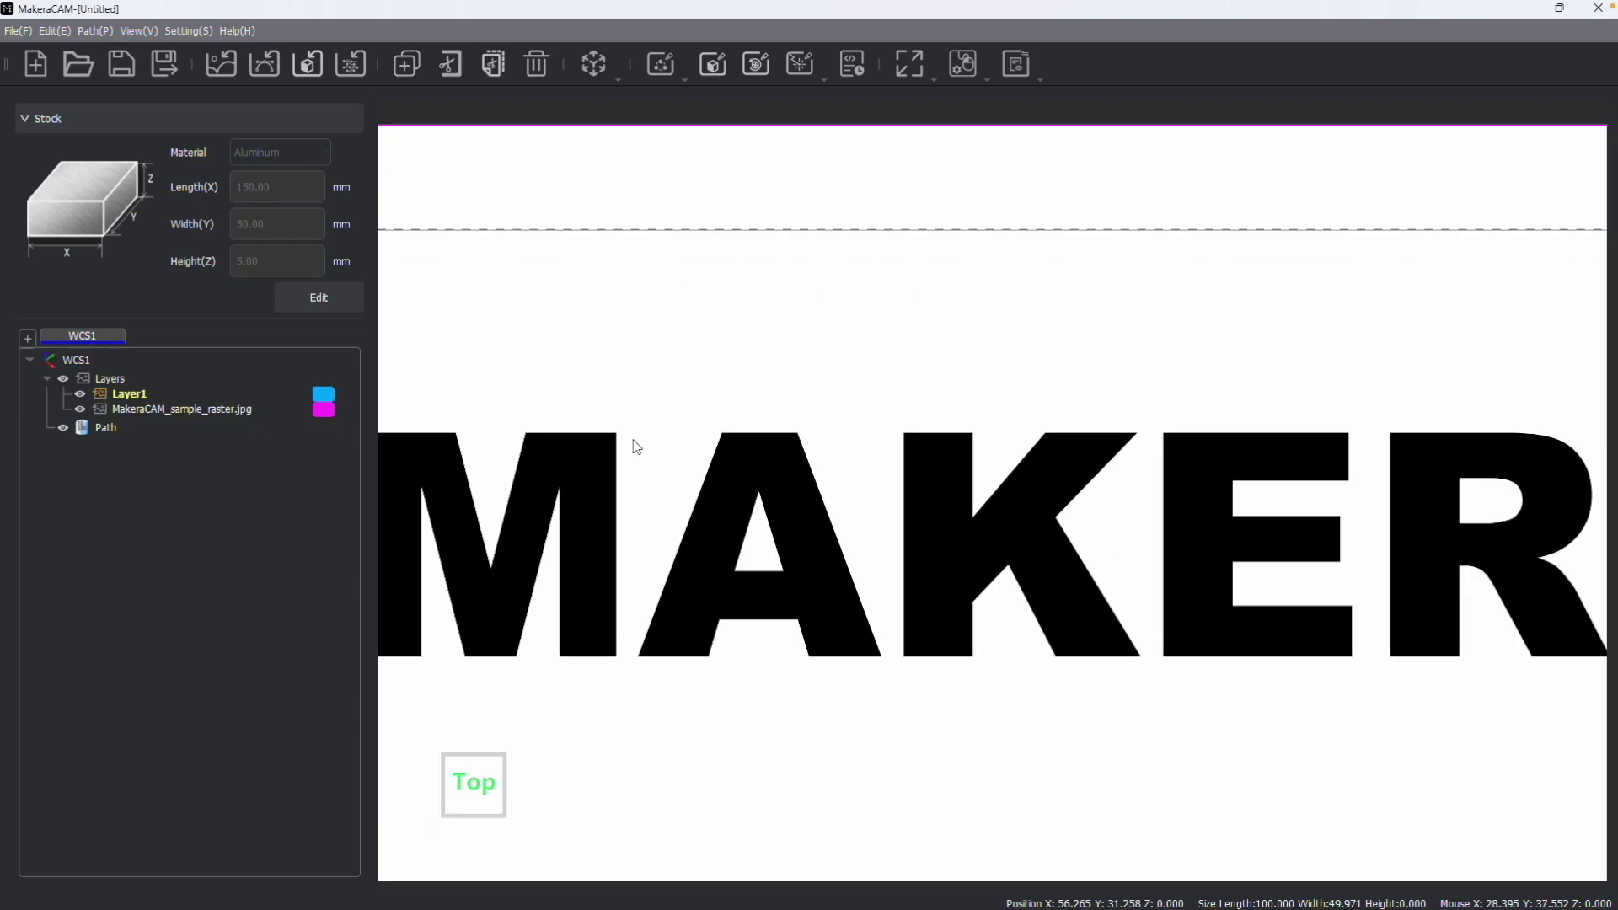
scroll(614, 447, up, 6)
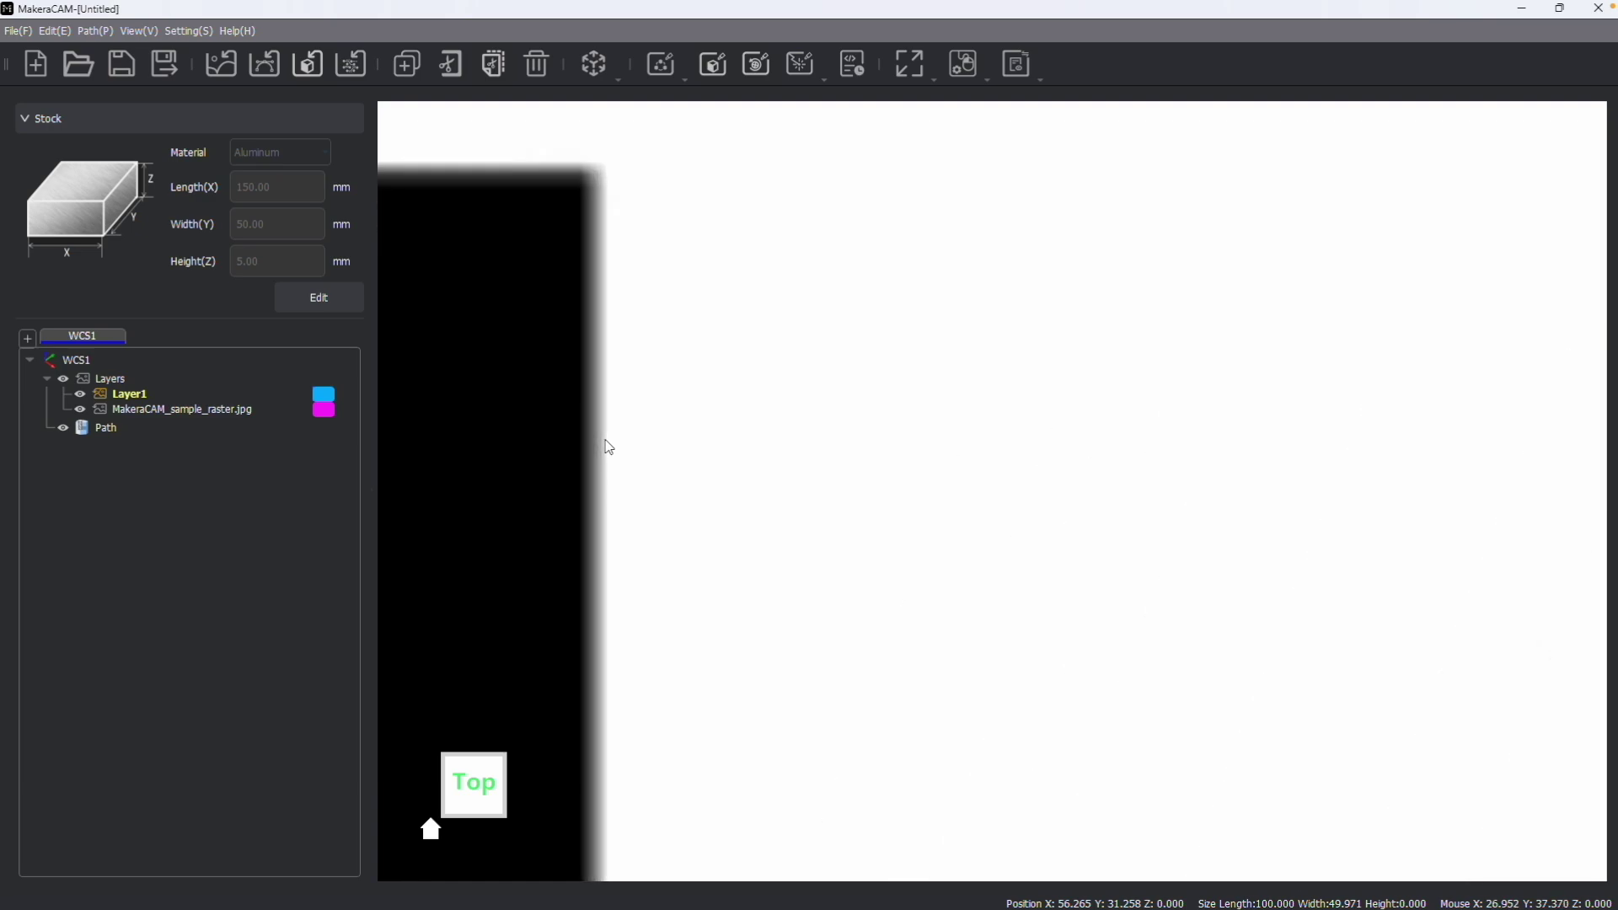
scroll(578, 341, down, 5)
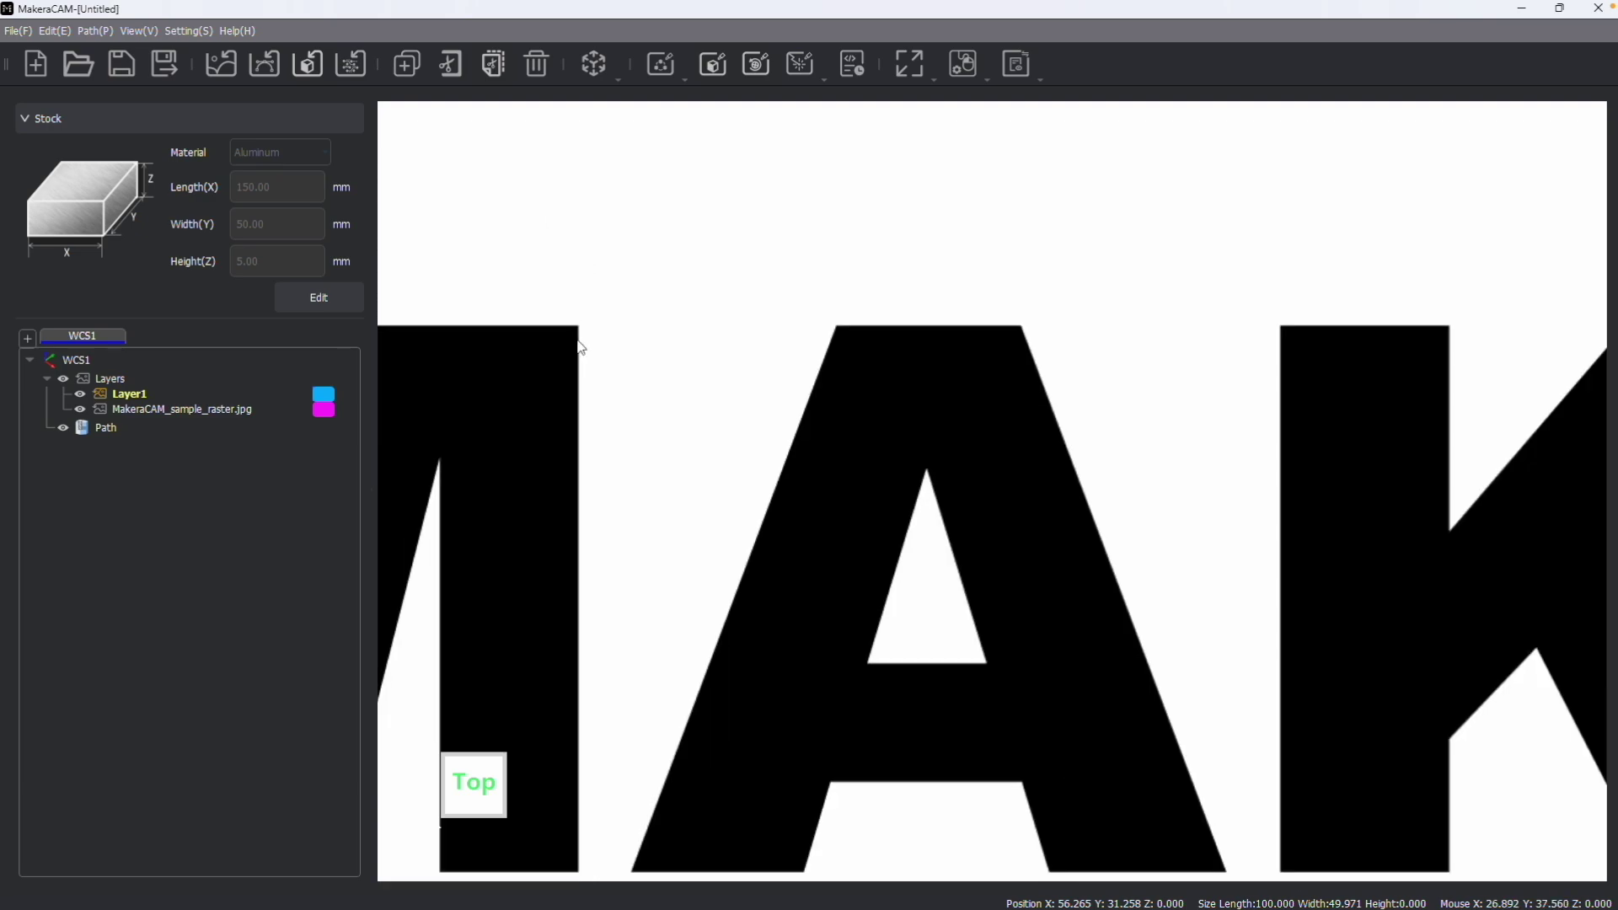
scroll(578, 345, down, 6)
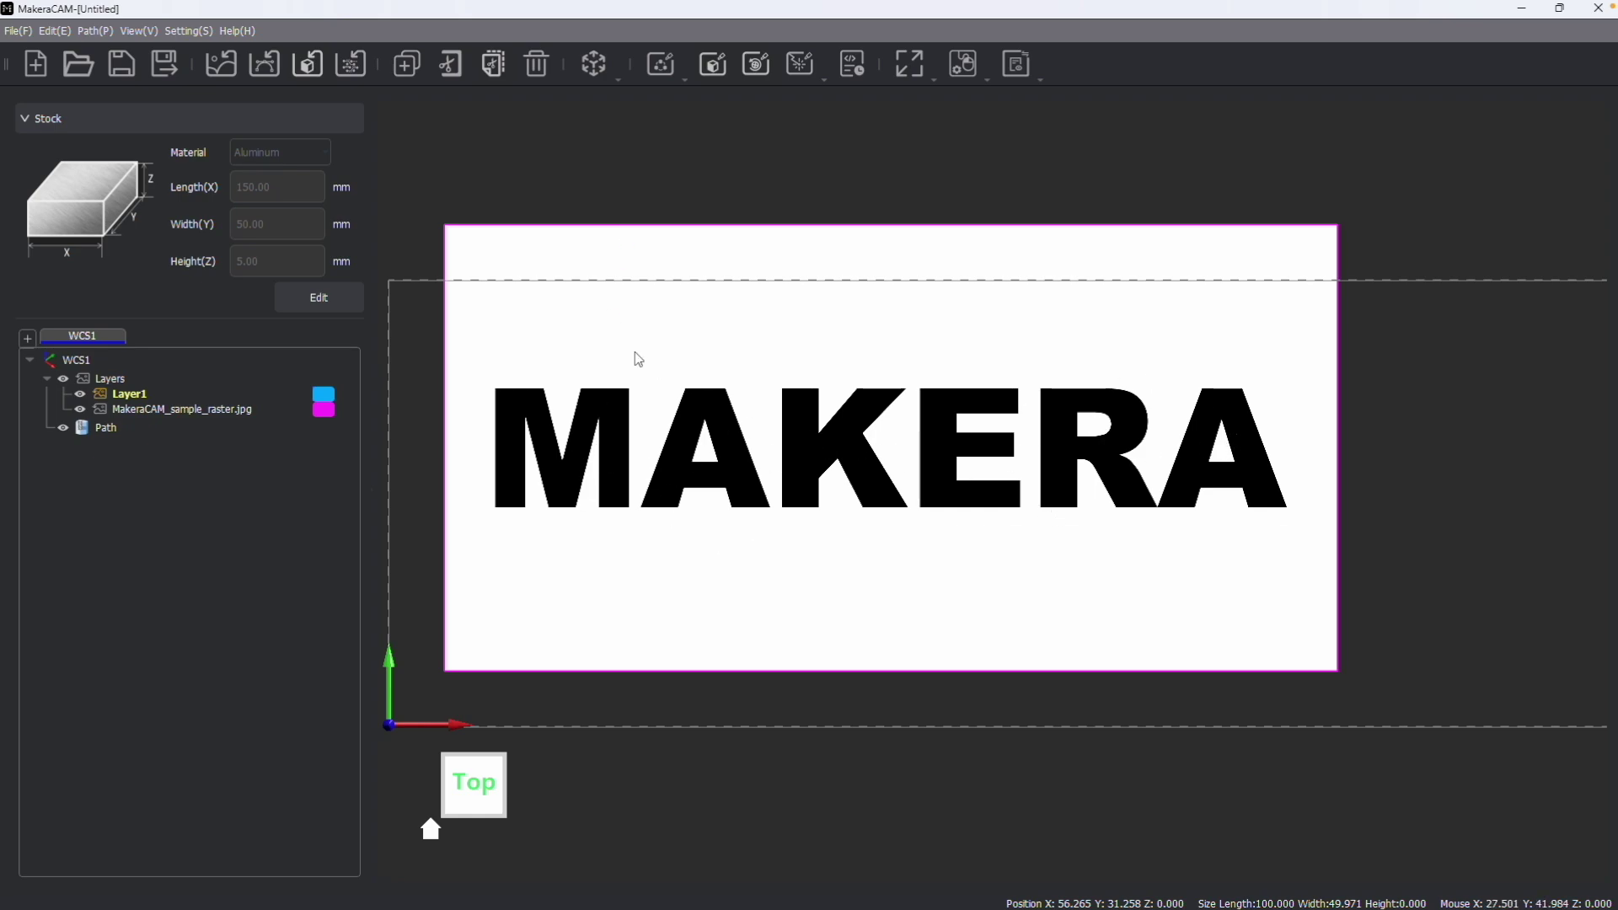
click(658, 64)
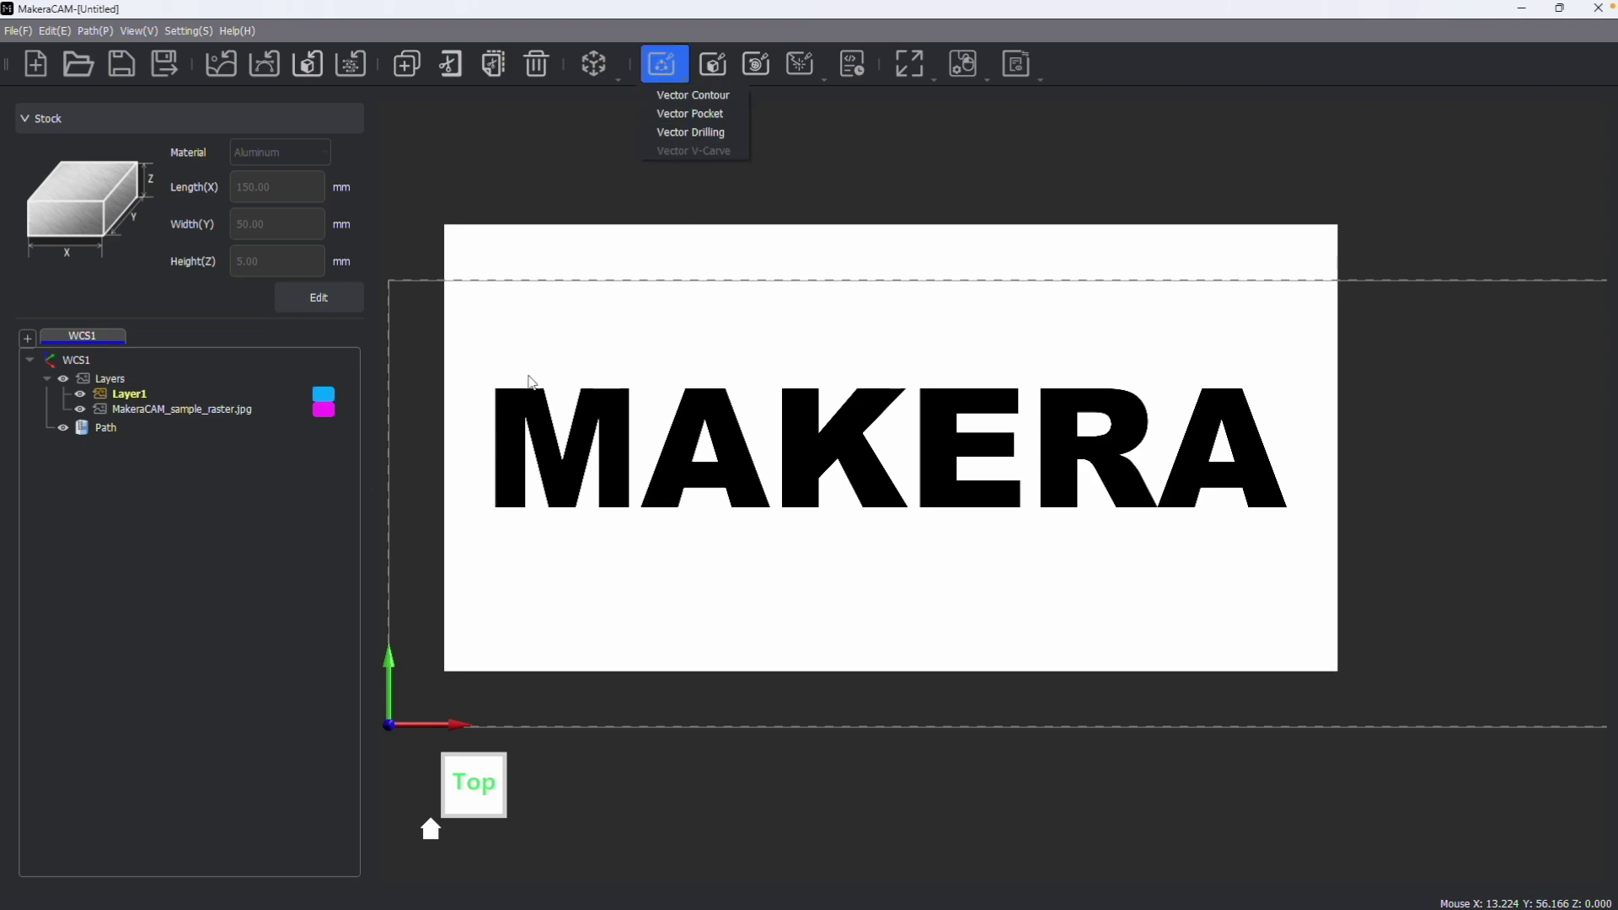
click(540, 187)
scroll(607, 365, up, 3)
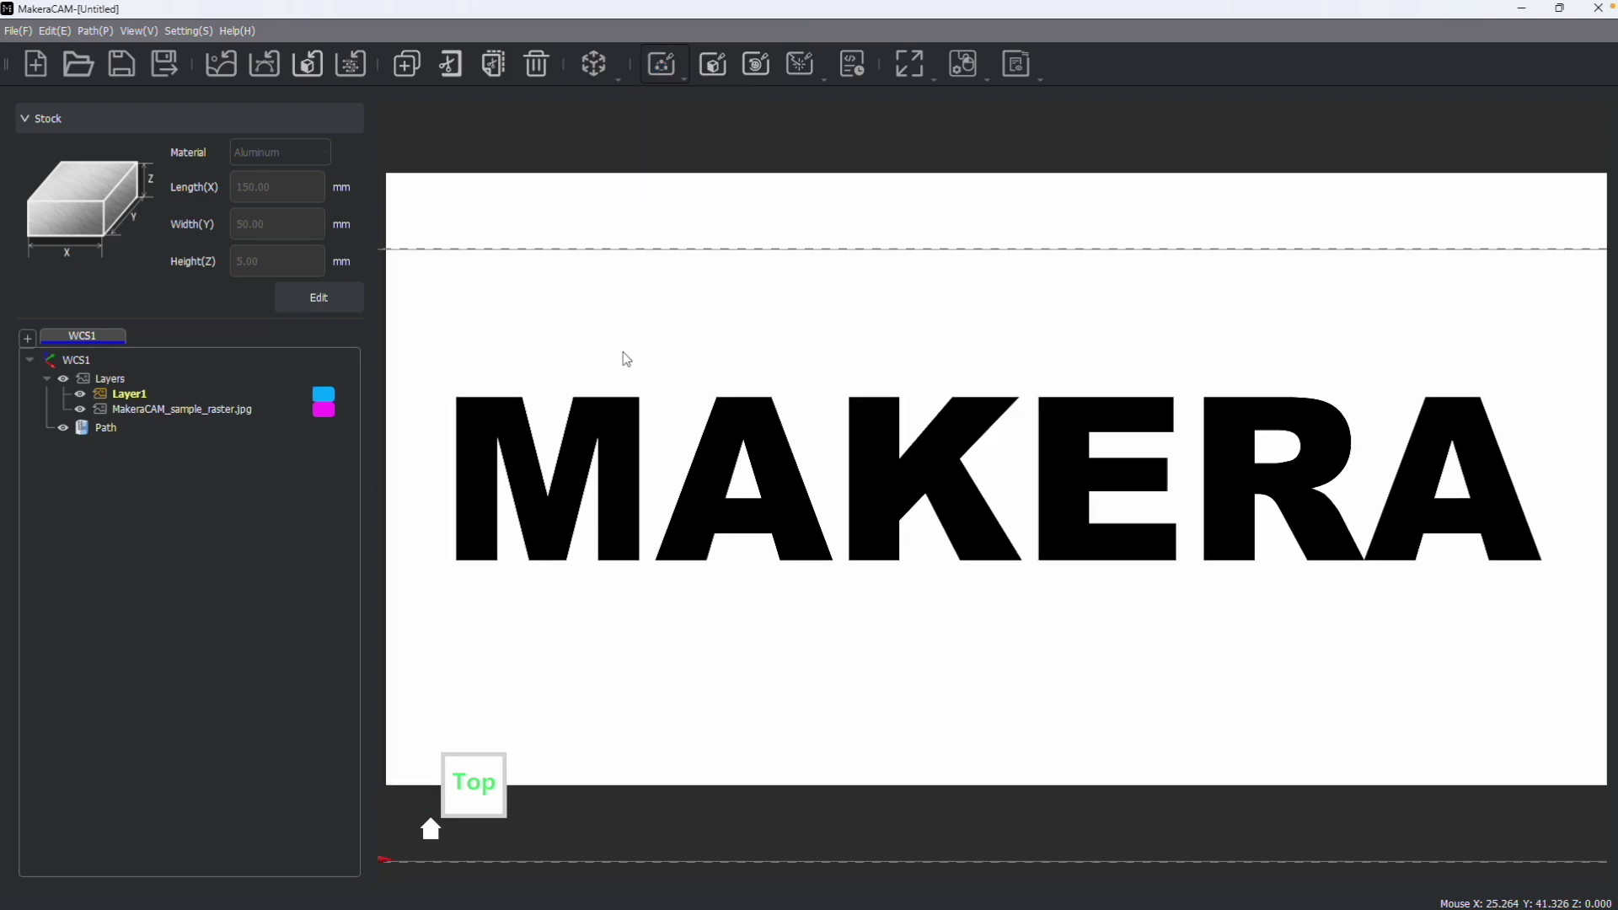
scroll(628, 320, down, 2)
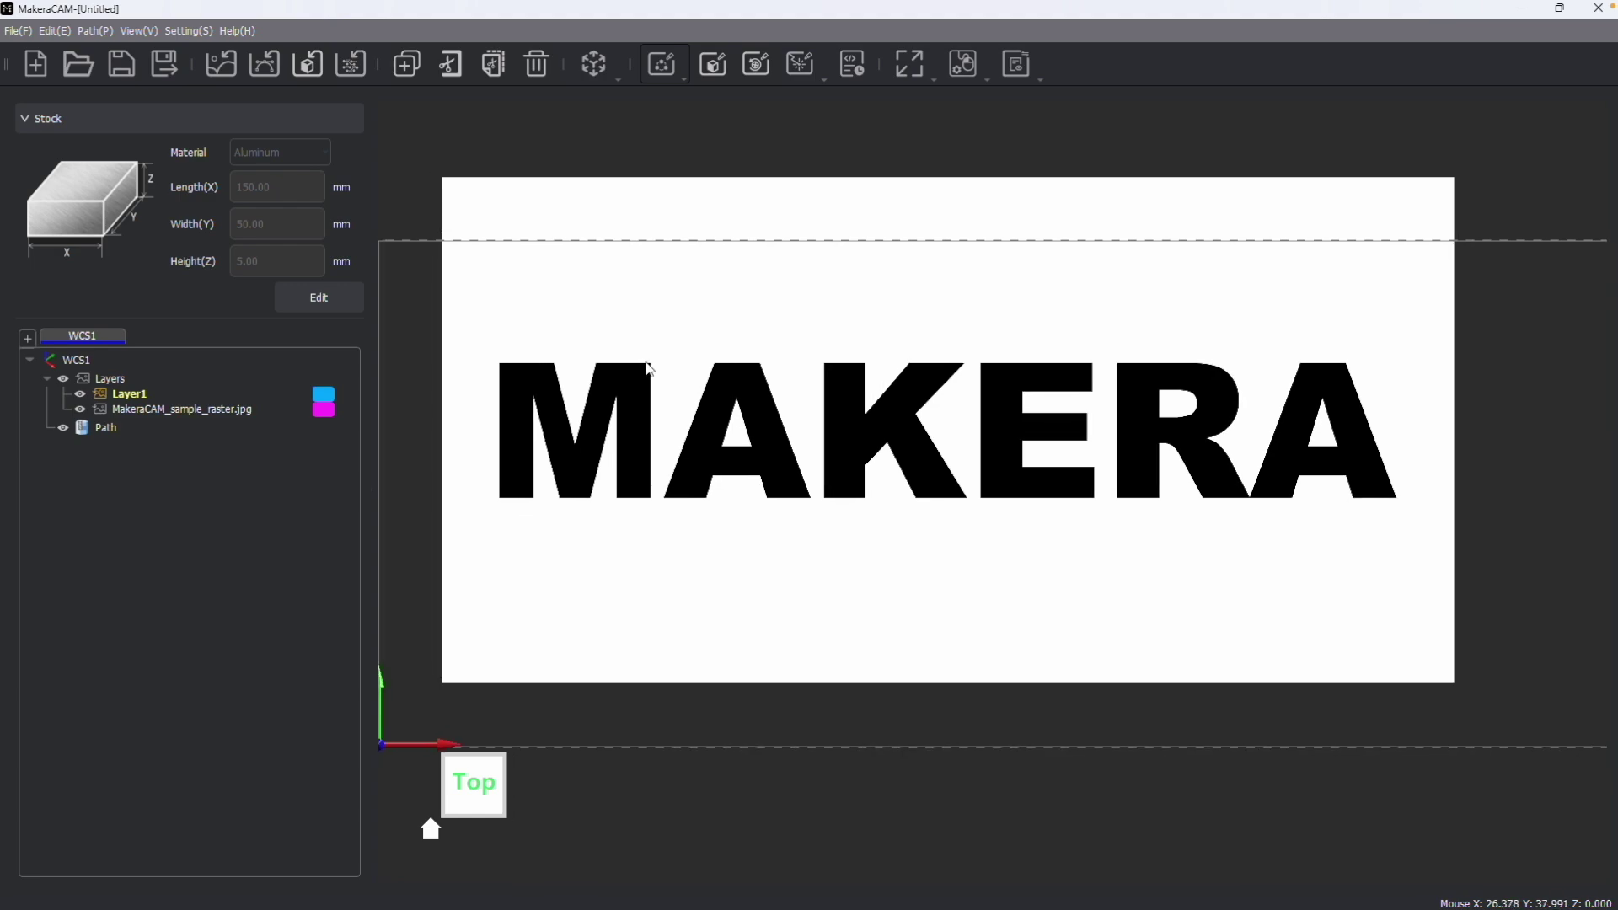
click(648, 368)
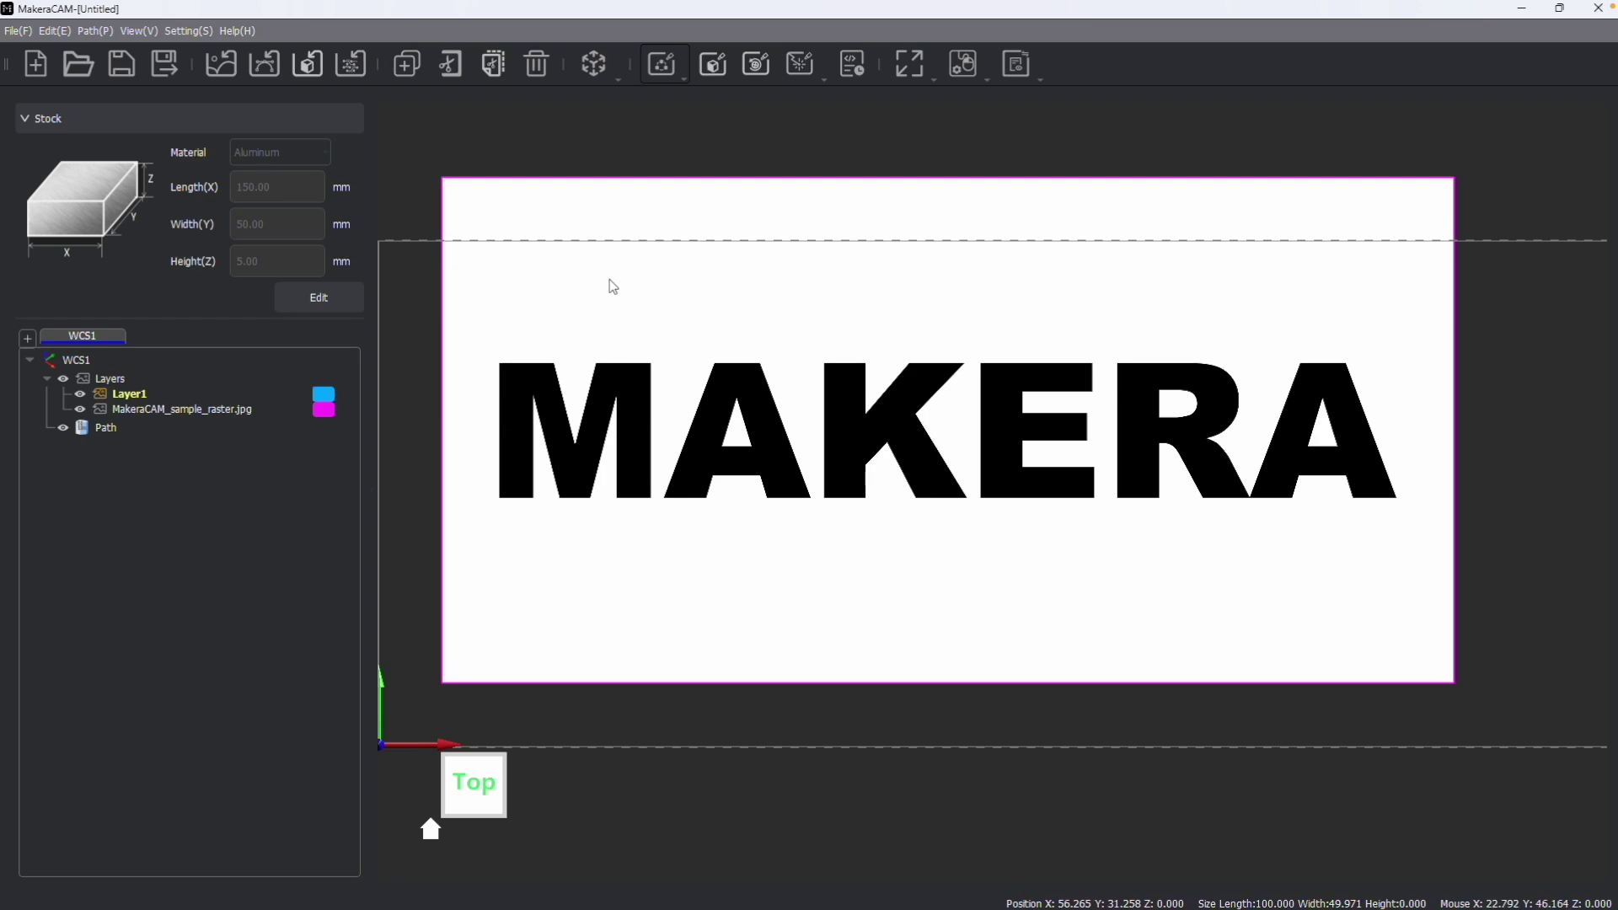
click(56, 32)
- Start Trace Image on the MAKERA picture and zoom in on the preview outlines
click(109, 251)
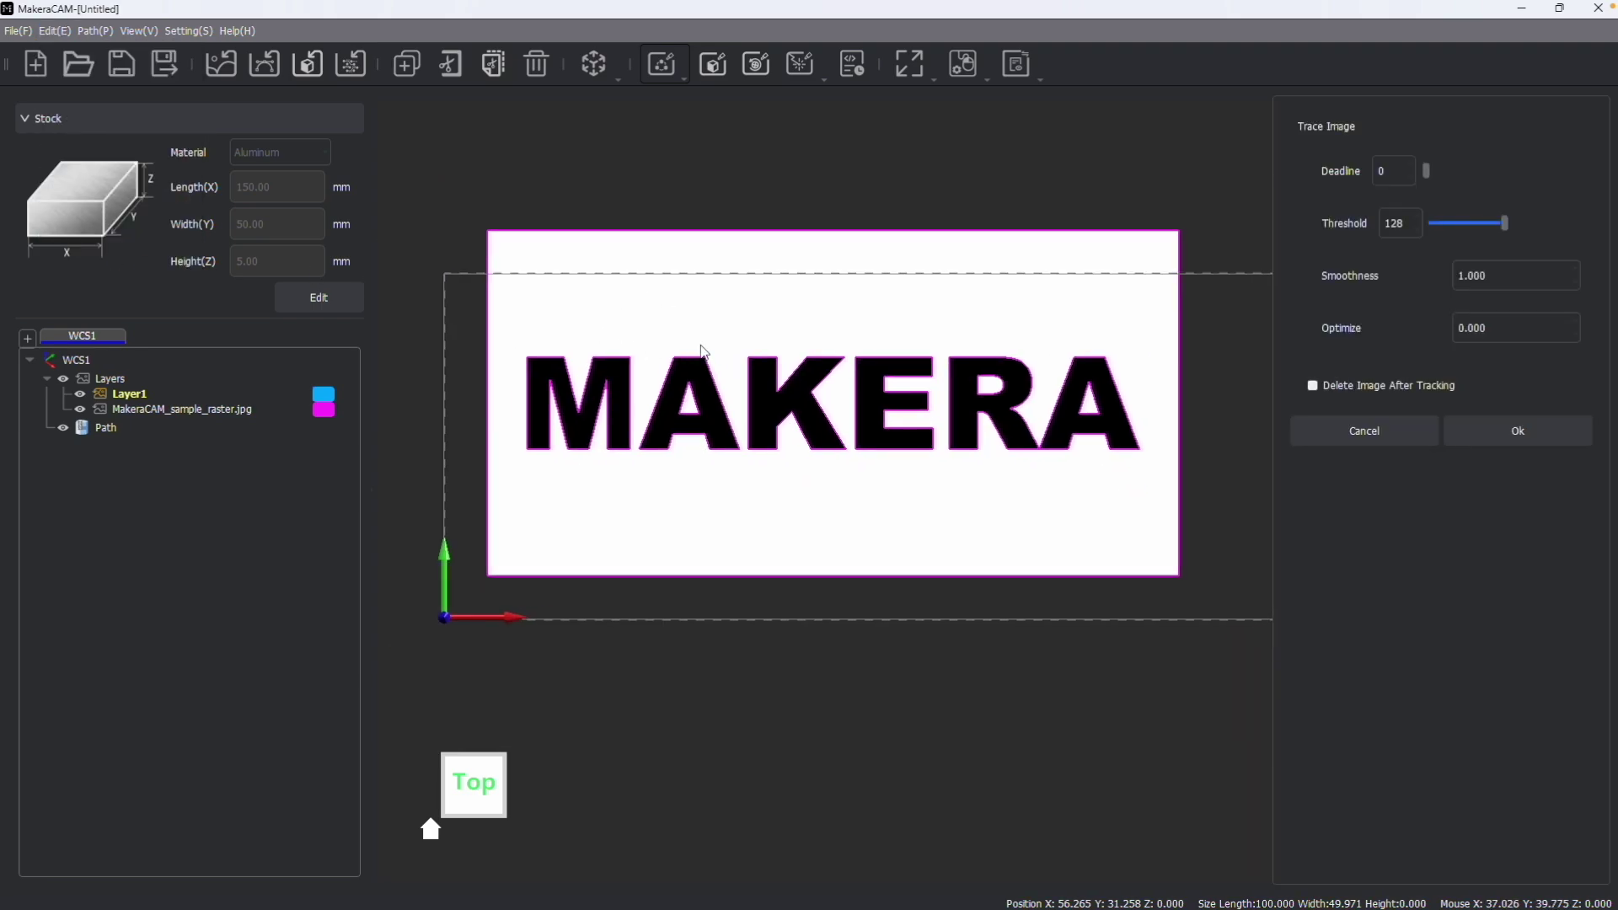
scroll(713, 340, up, 3)
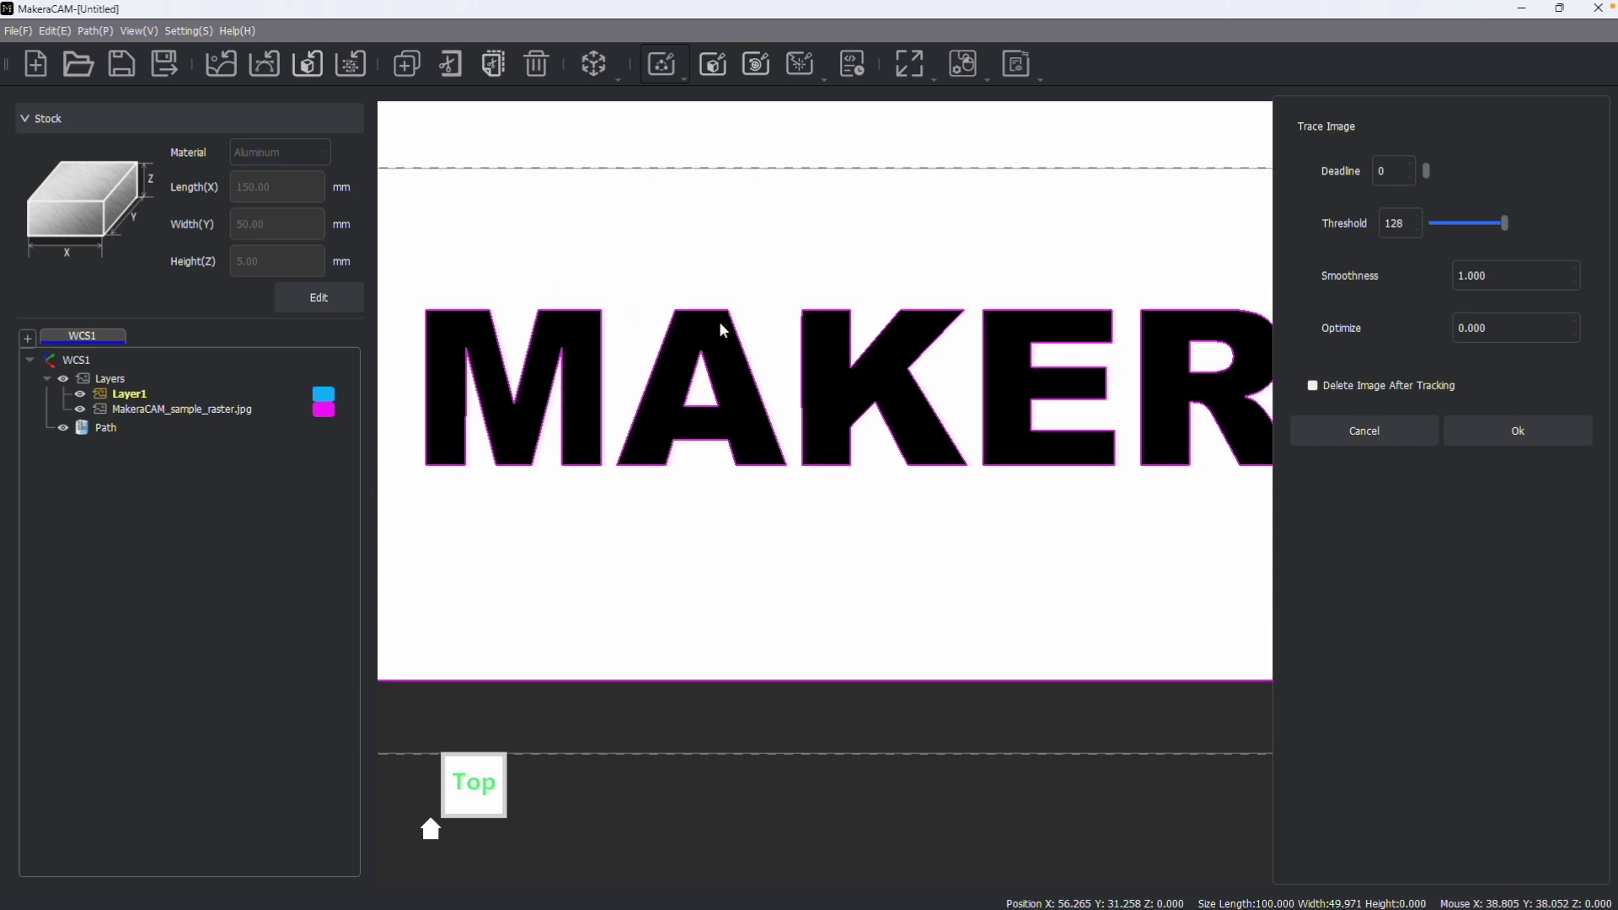
scroll(988, 400, down, 1)
scroll(1087, 371, up, 1)
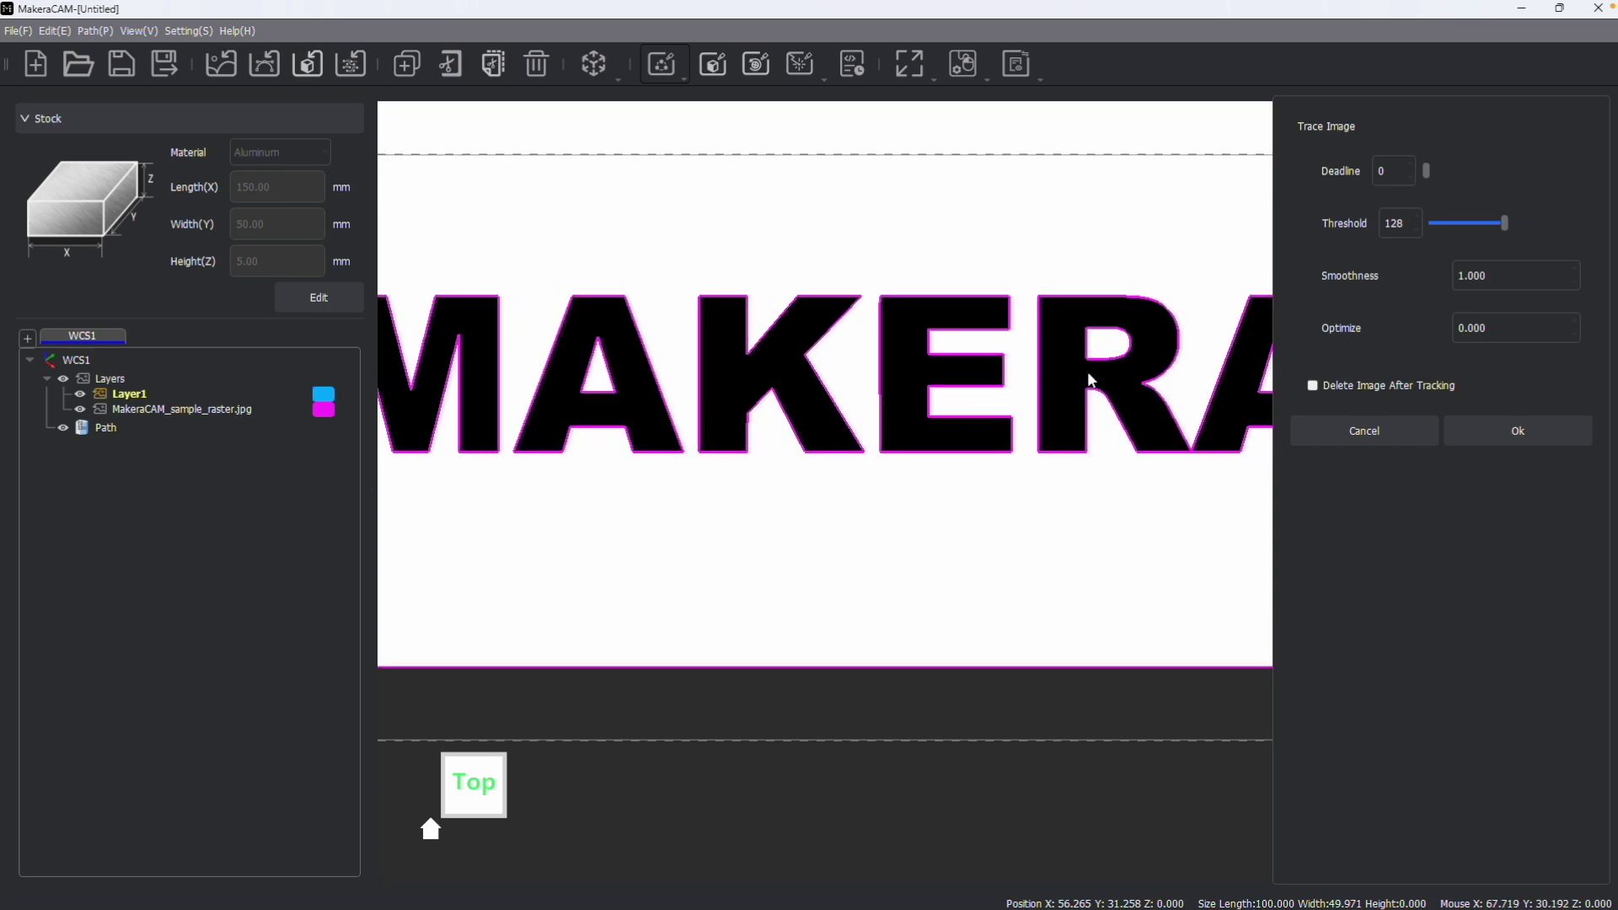
scroll(1096, 423, down, 1)
scroll(1149, 322, up, 1)
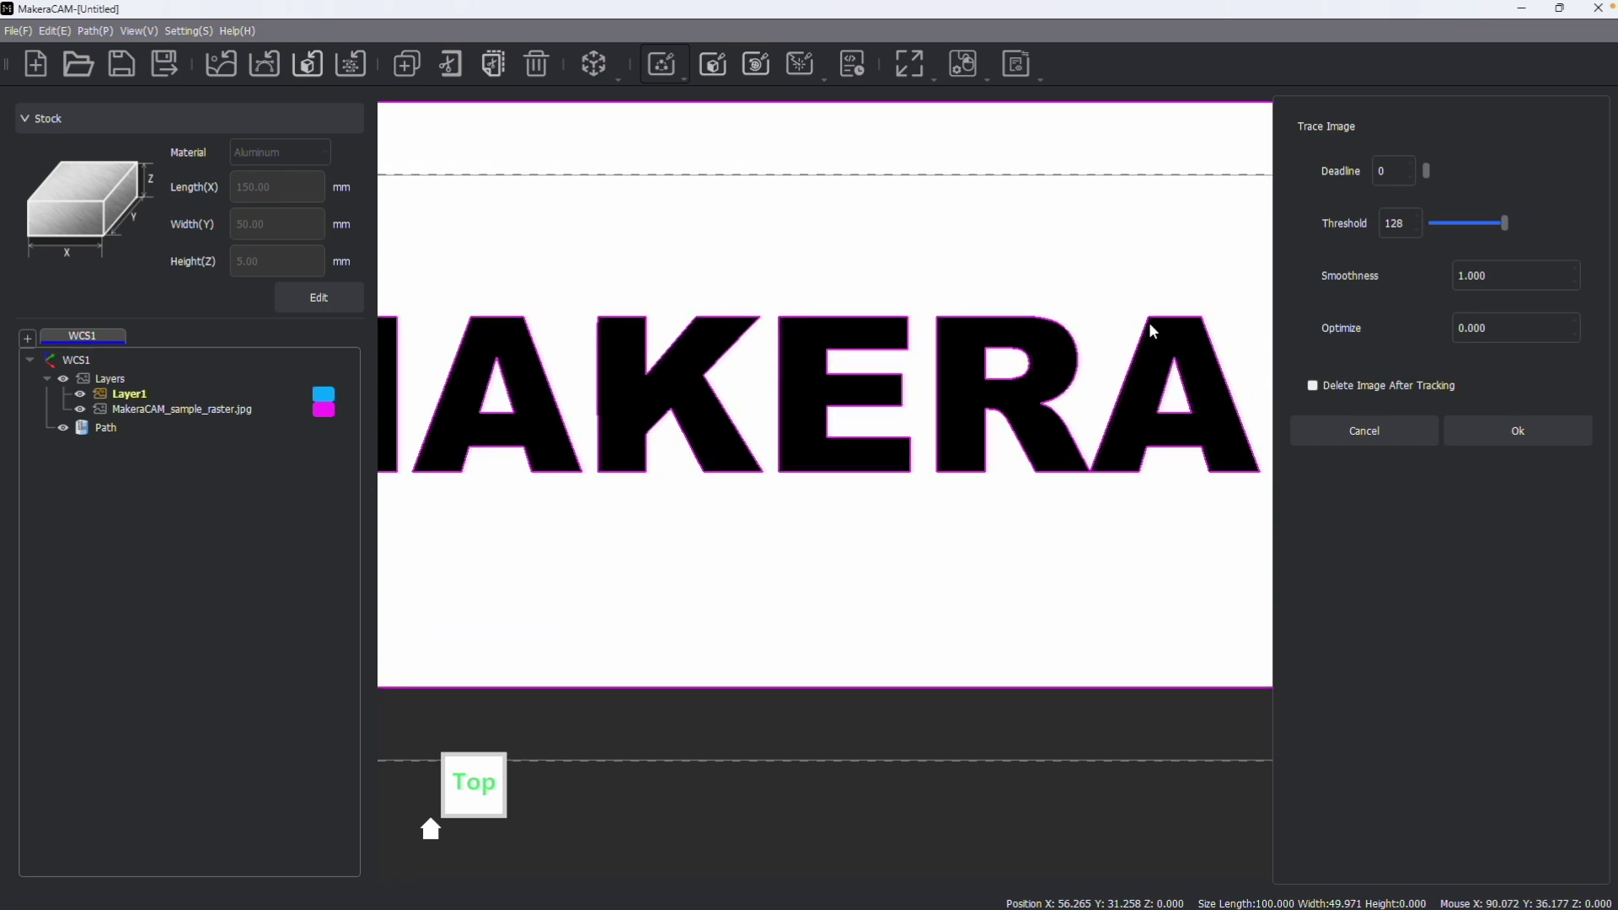
scroll(1210, 393, up, 6)
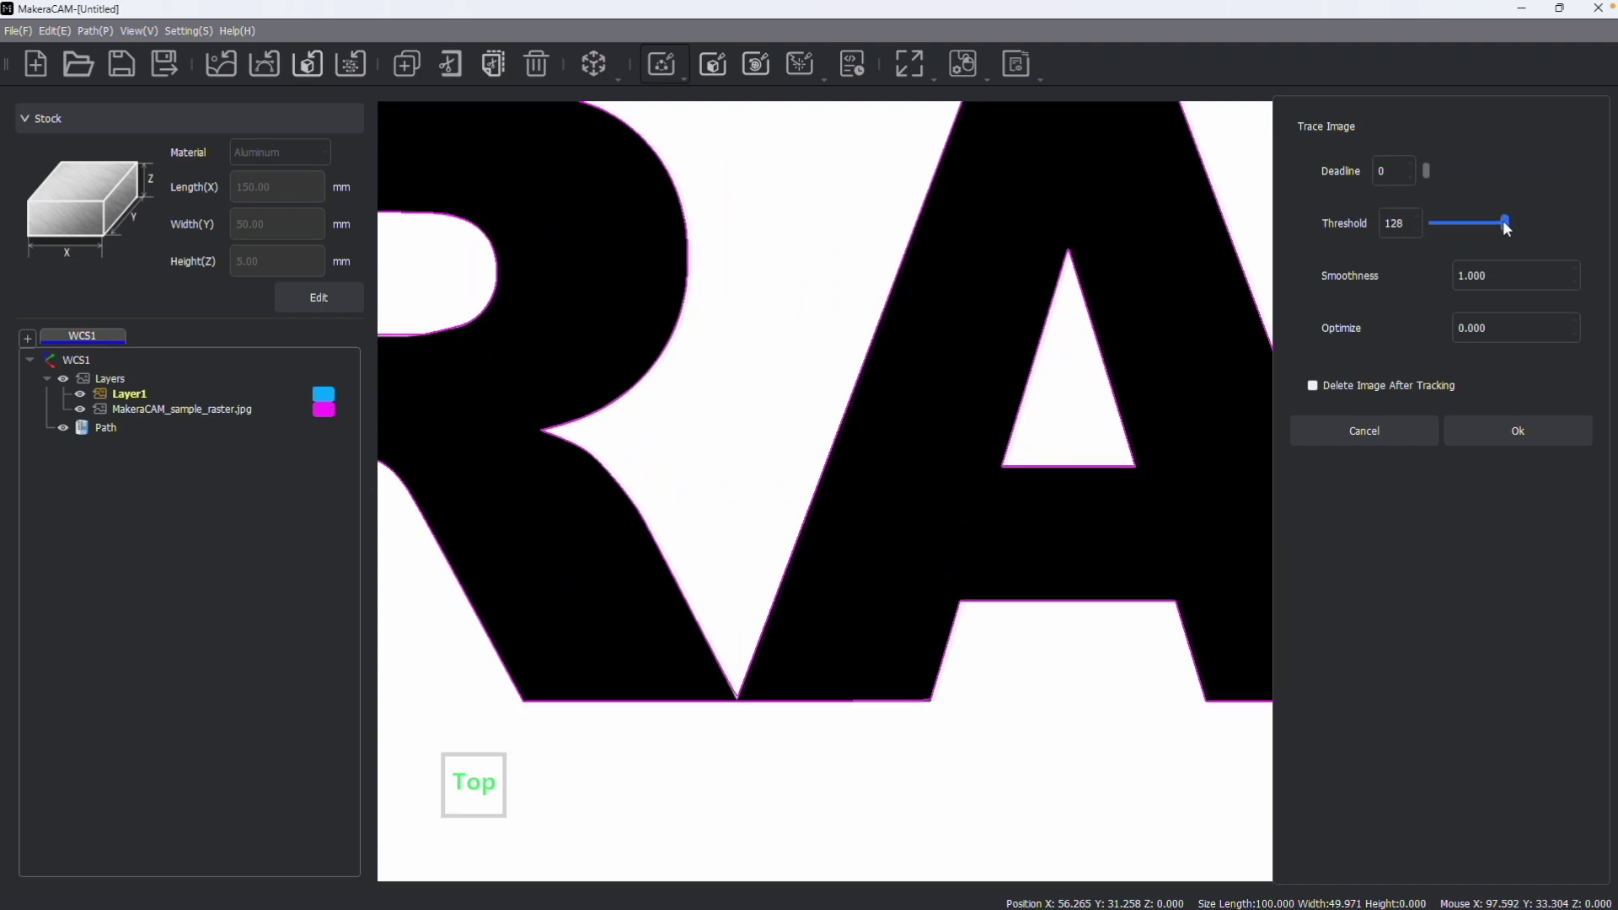
- Set the trace threshold to 121, check the preview across MAKERA, and confirm the trace
click(1457, 225)
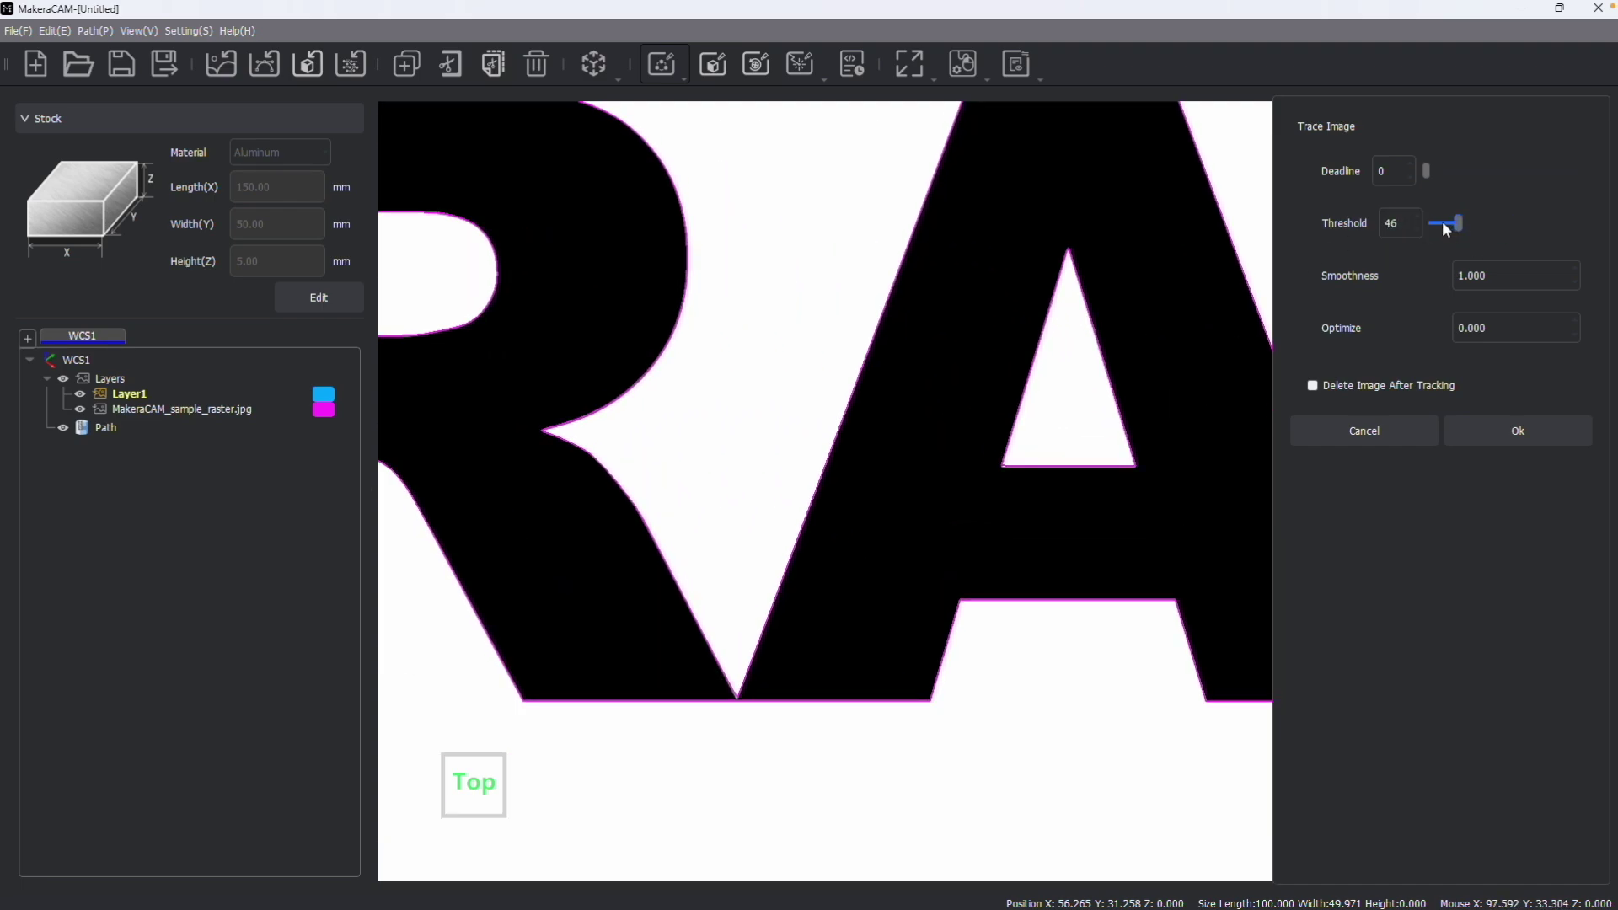
click(1494, 222)
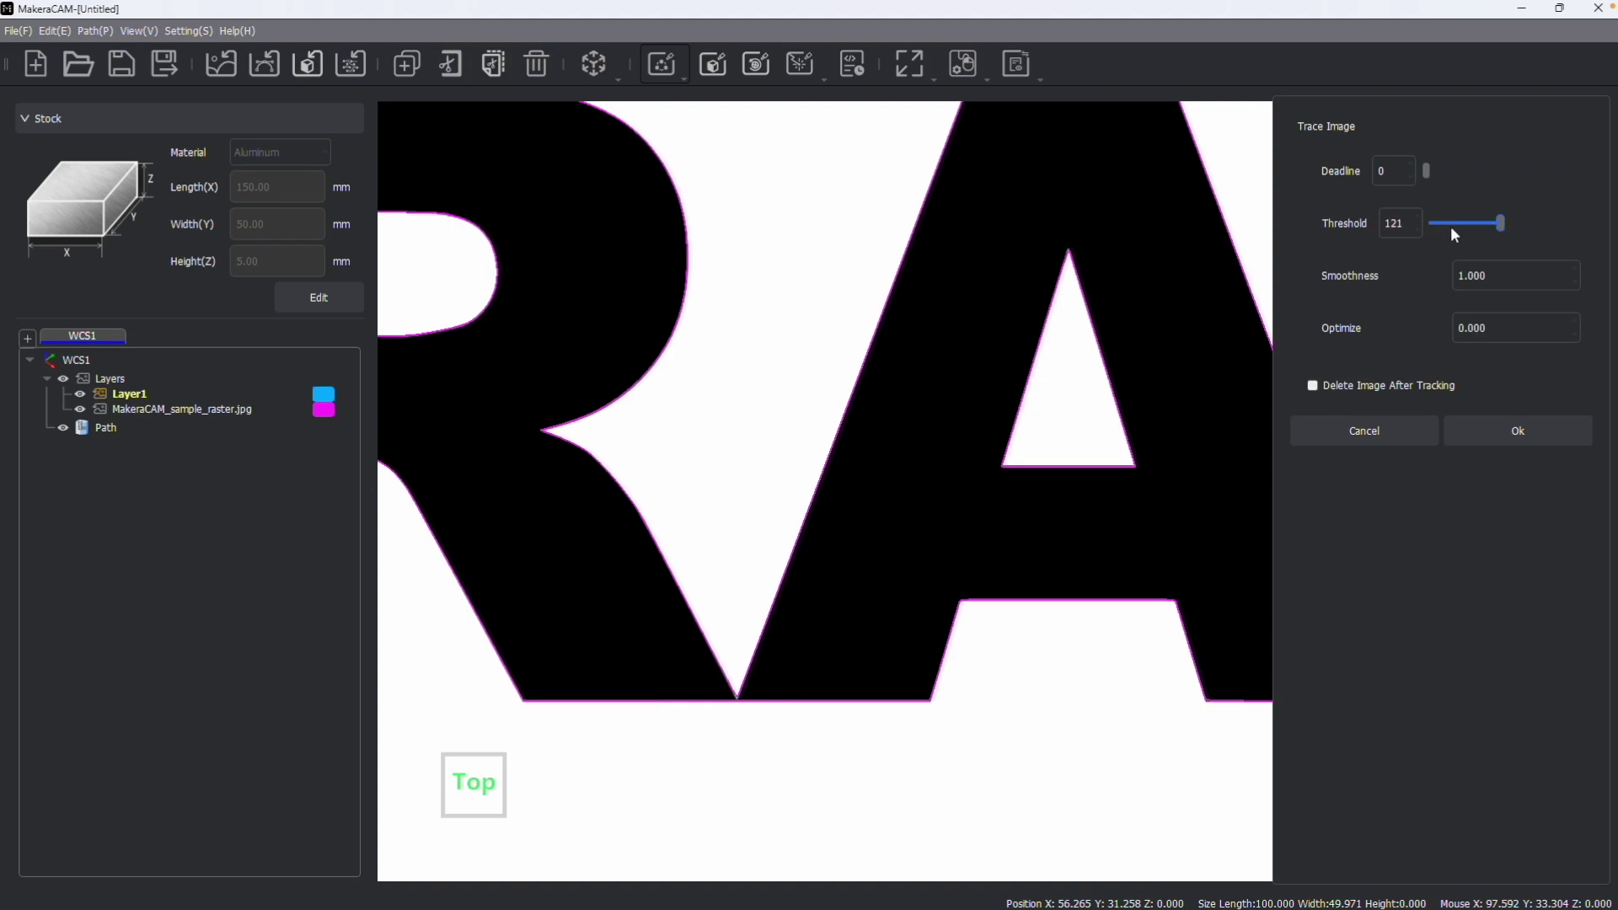
scroll(954, 329, down, 5)
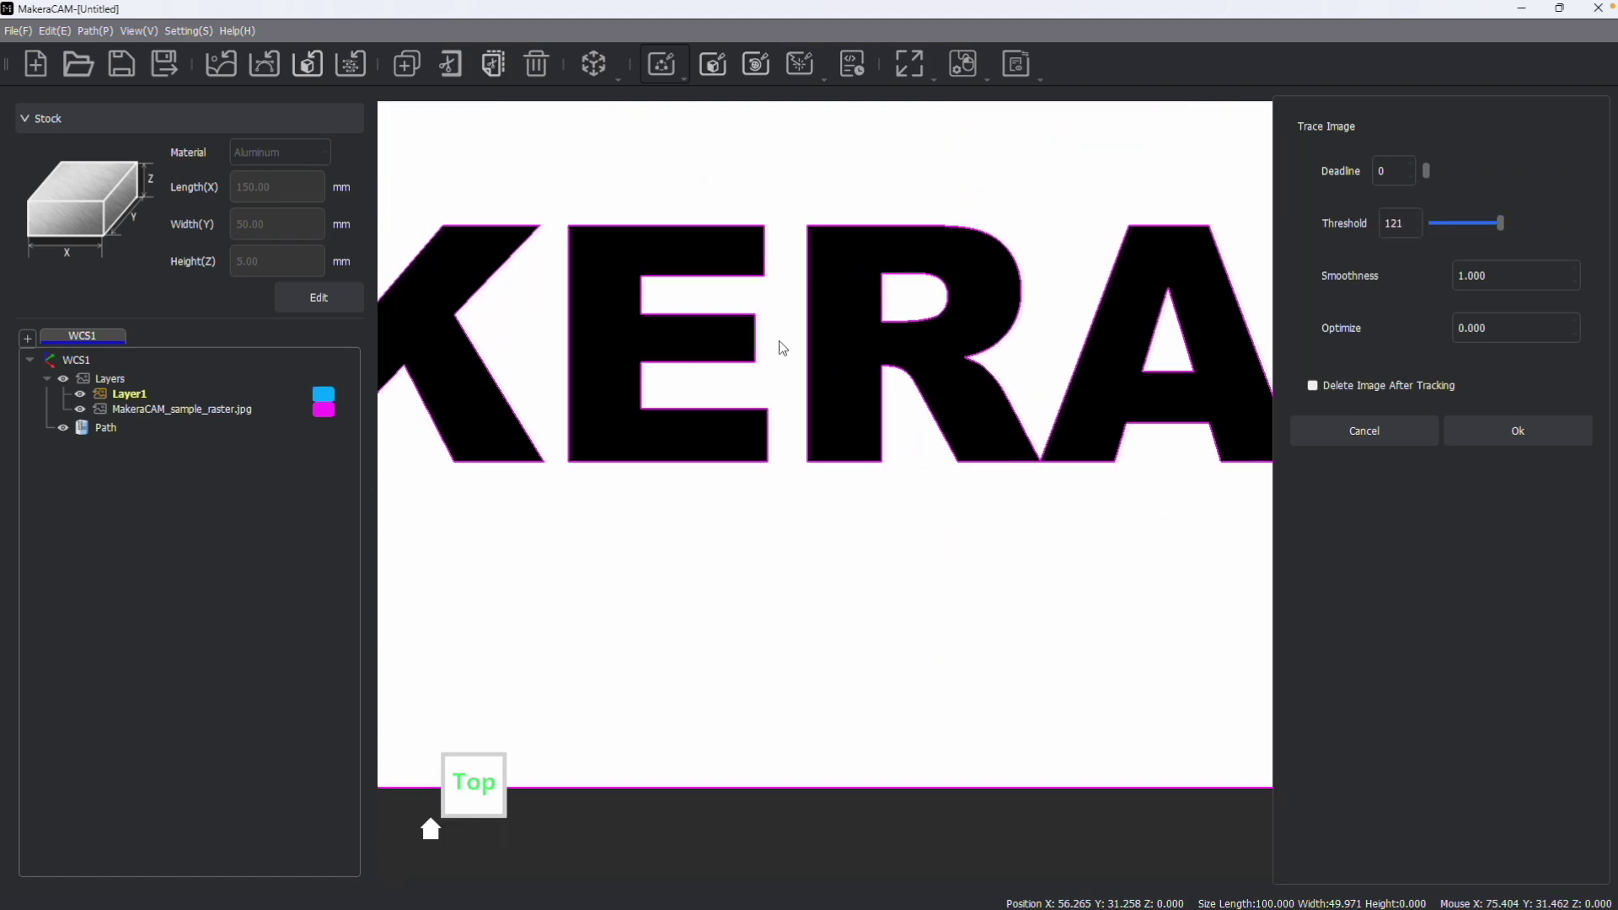
mouse_move(782, 348)
middle_down()
mouse_move(931, 352)
mouse_move(913, 351)
mouse_move(1181, 311)
middle_up()
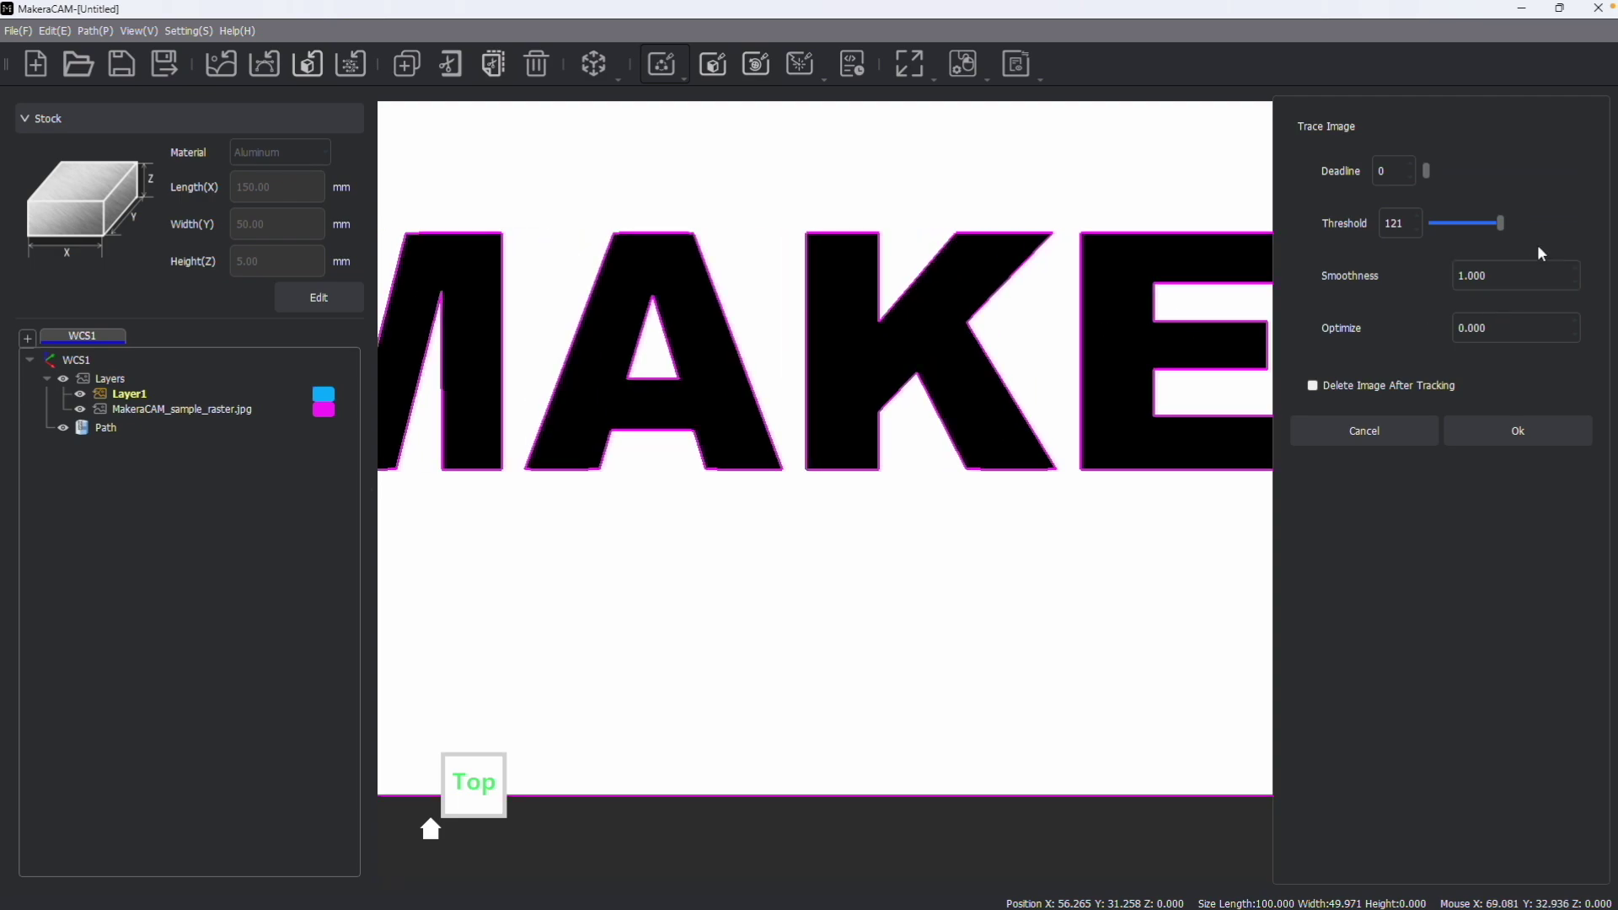
scroll(968, 337, down, 2)
middle_drag(968, 337, 1067, 407)
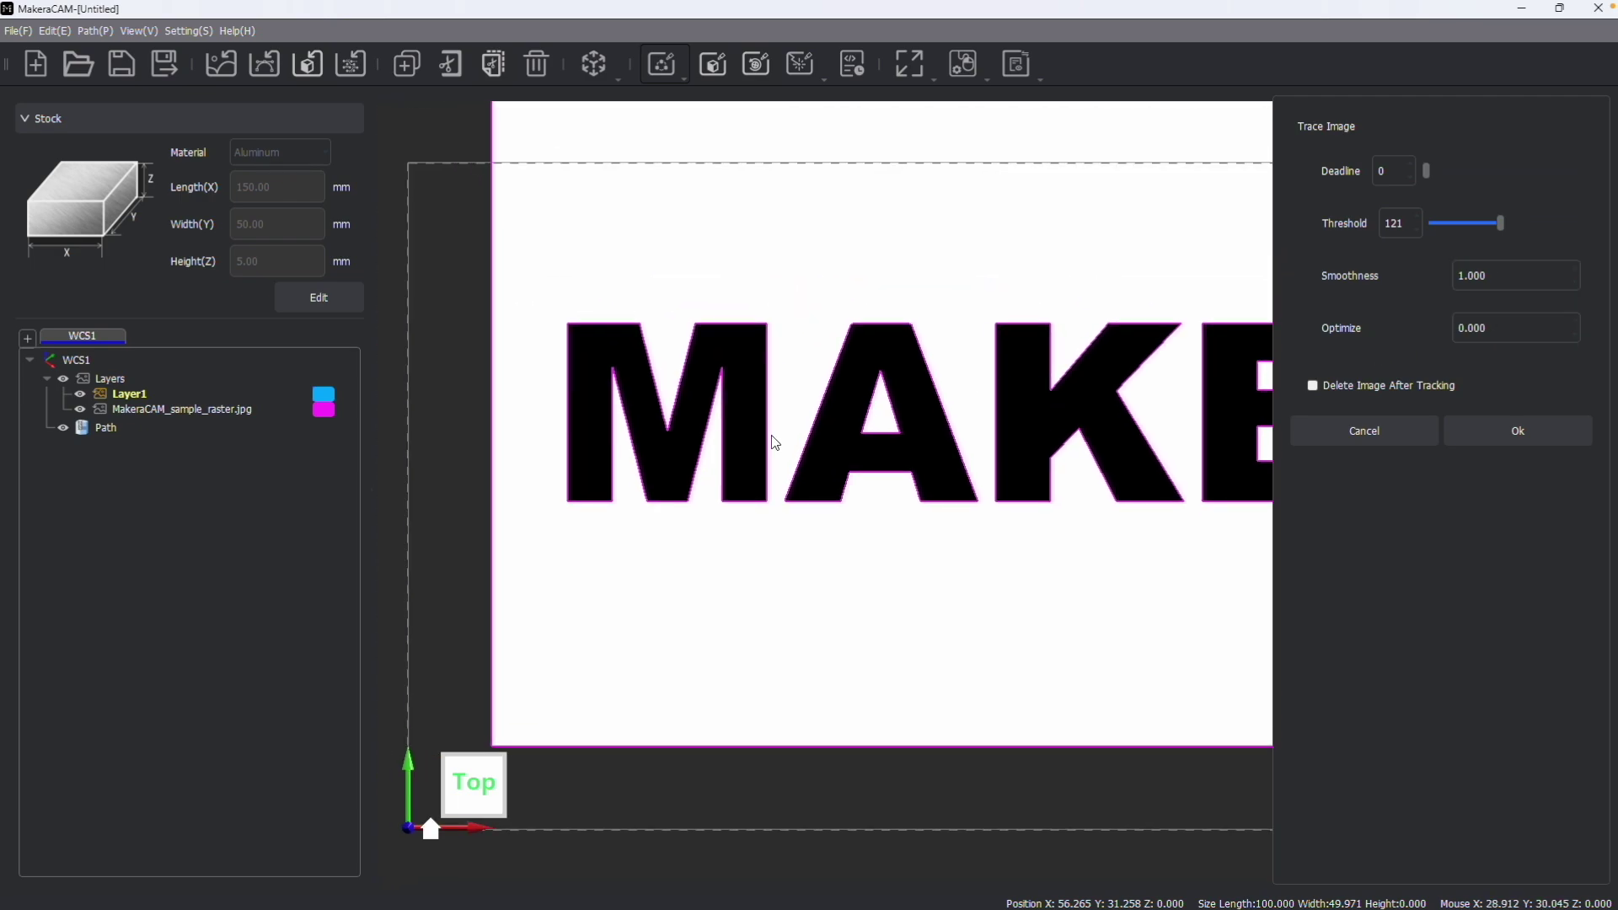
scroll(774, 442, up, 2)
mouse_move(784, 433)
middle_down()
mouse_move(874, 404)
mouse_move(747, 360)
middle_up()
scroll(747, 360, down, 2)
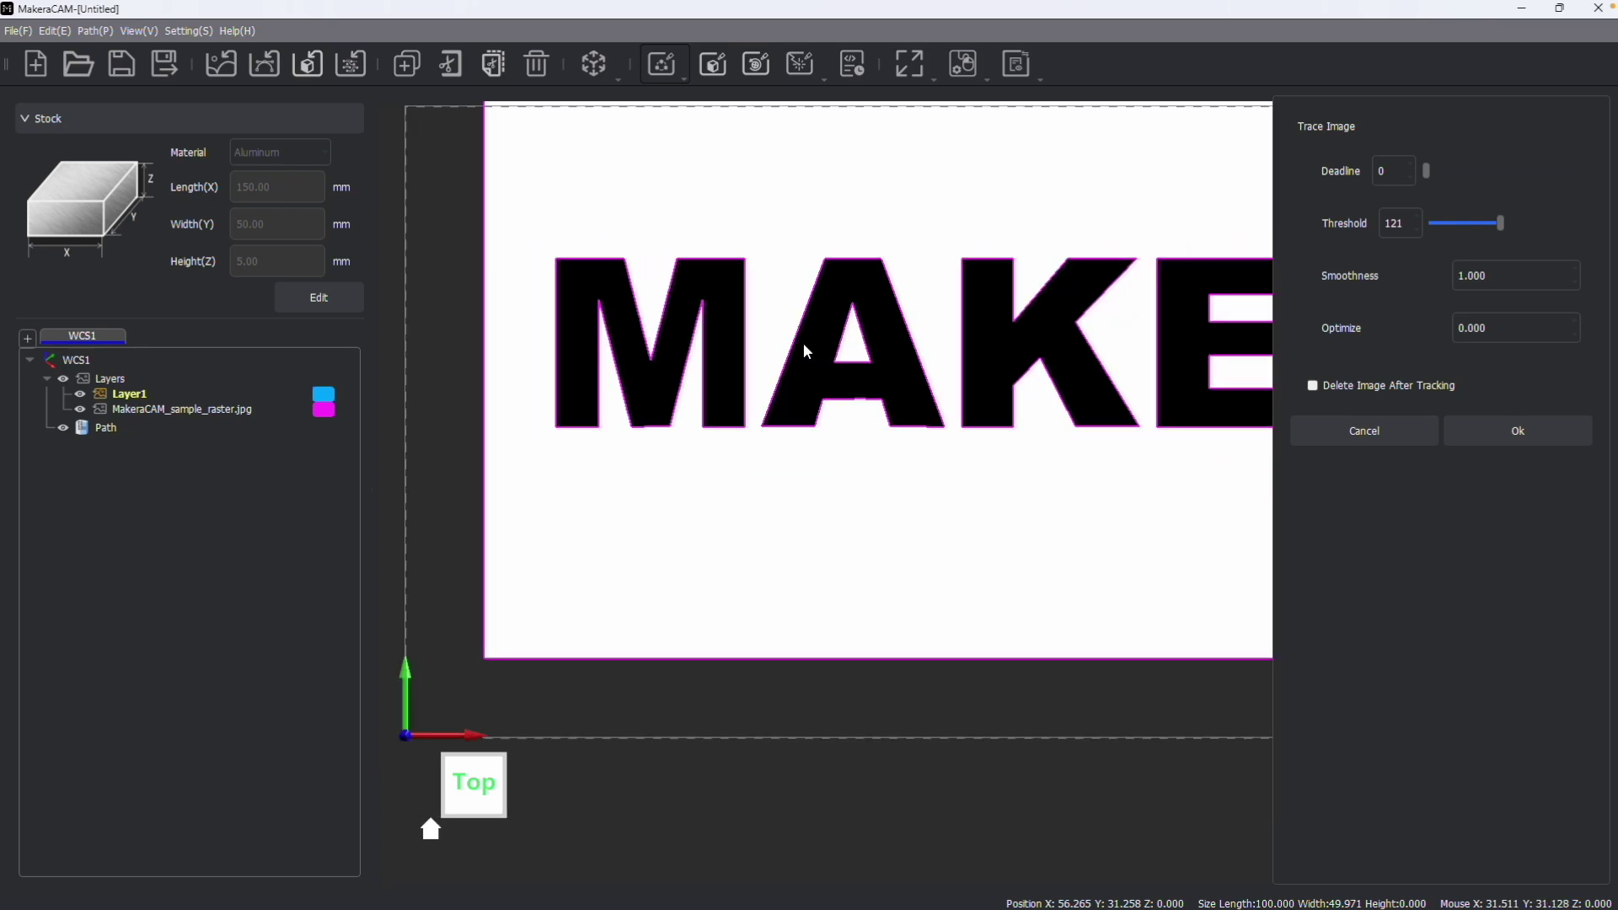
scroll(1256, 390, down, 1)
middle_drag(1255, 389, 1180, 383)
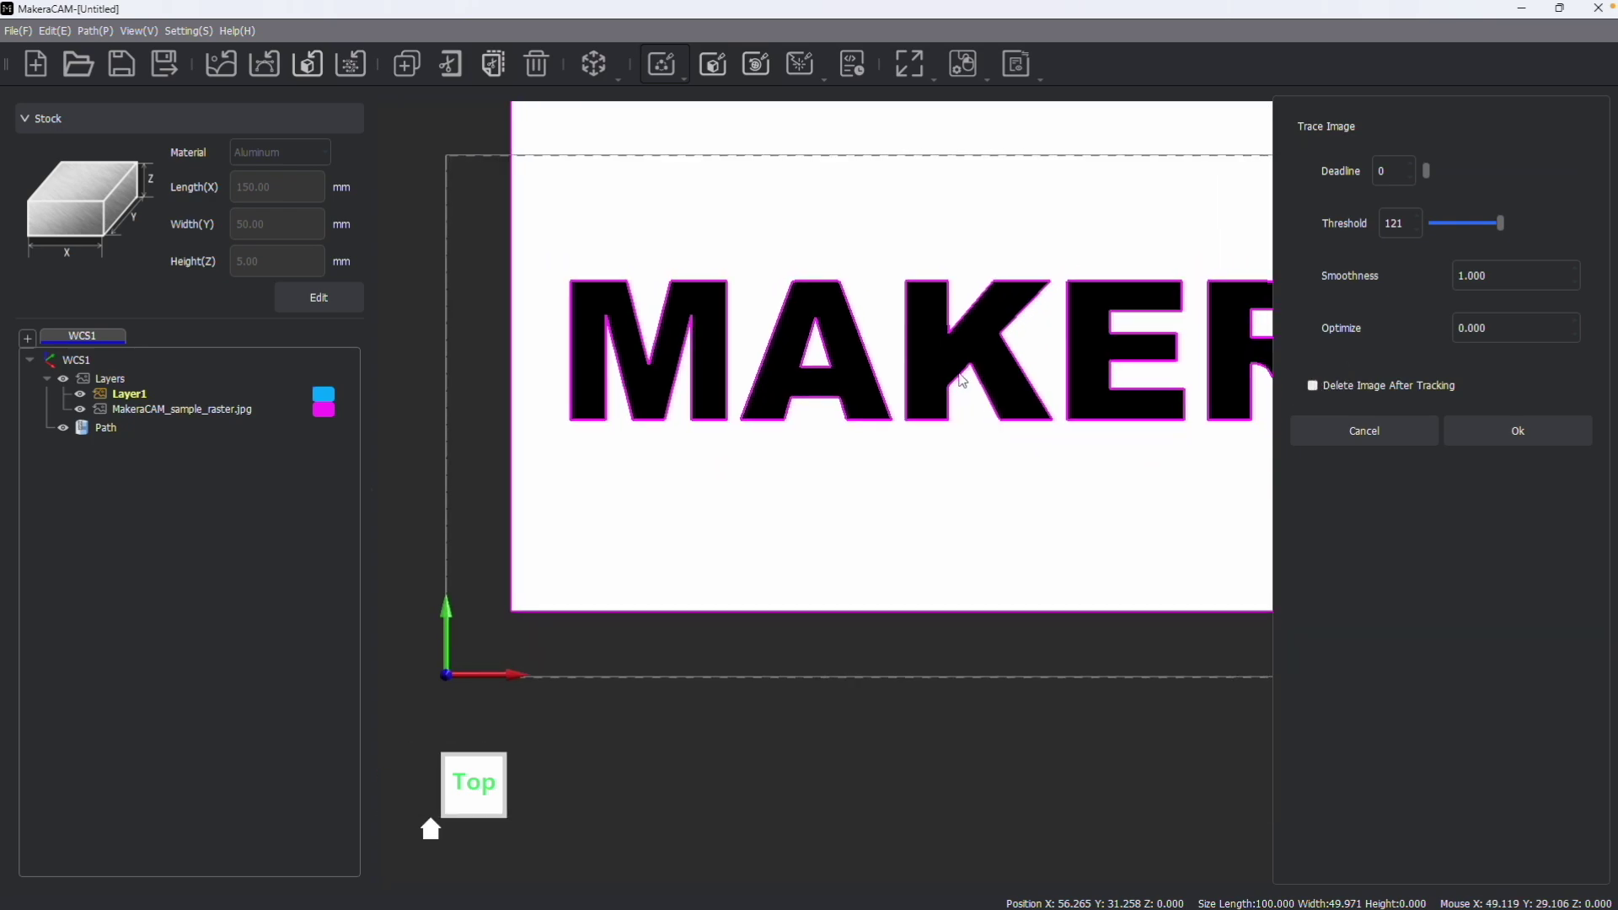
scroll(1180, 383, down, 1)
click(1505, 422)
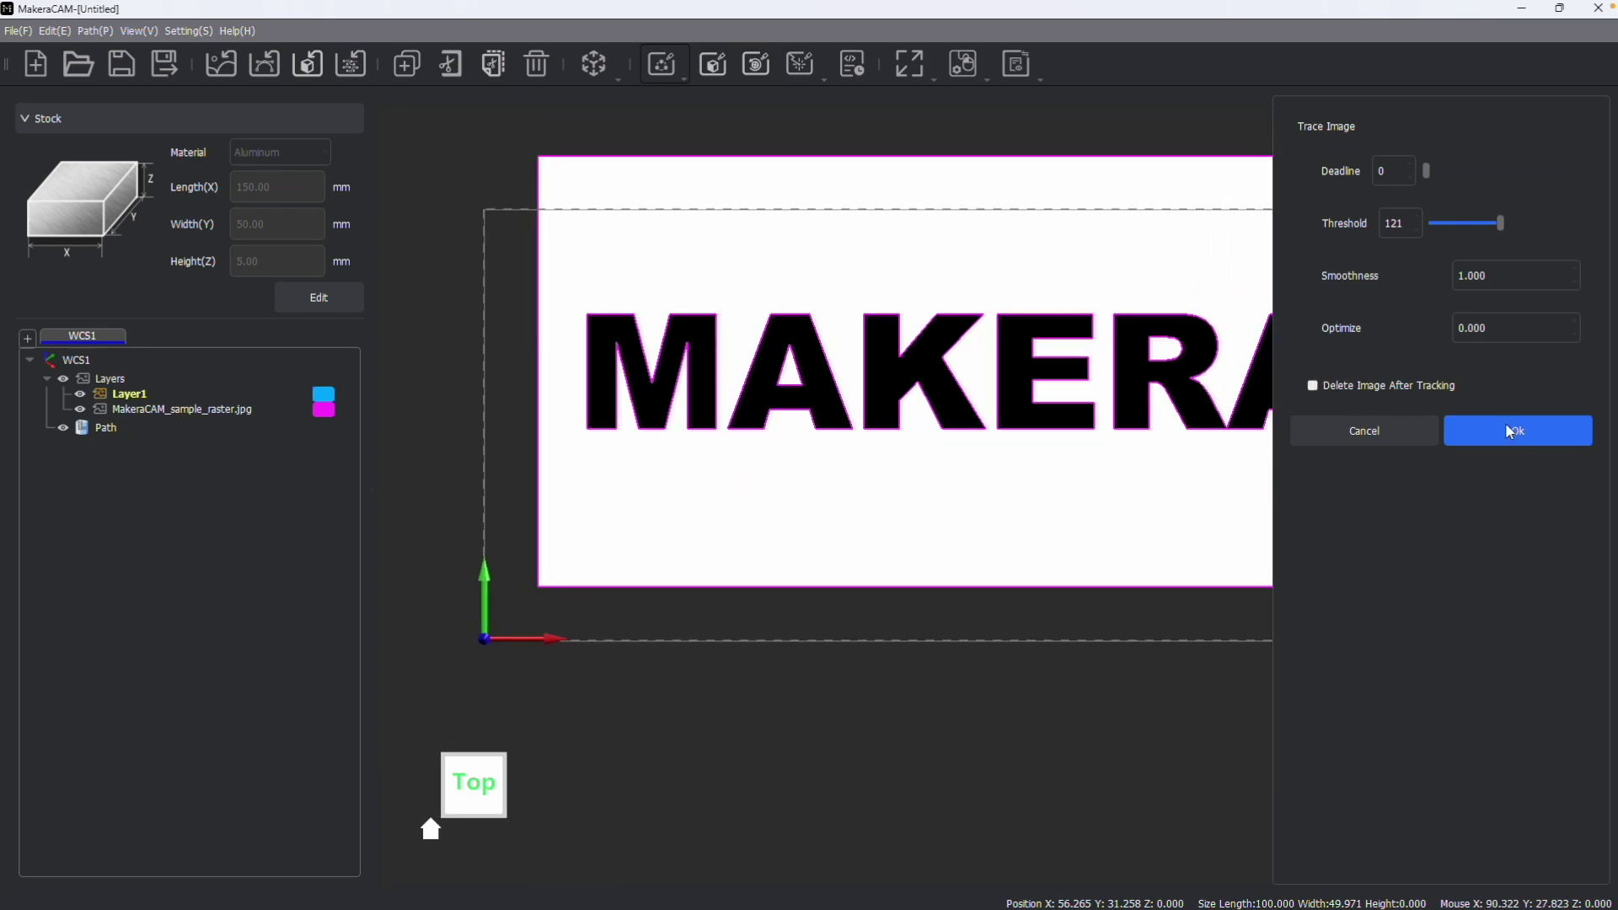
middle_drag(927, 378, 865, 437)
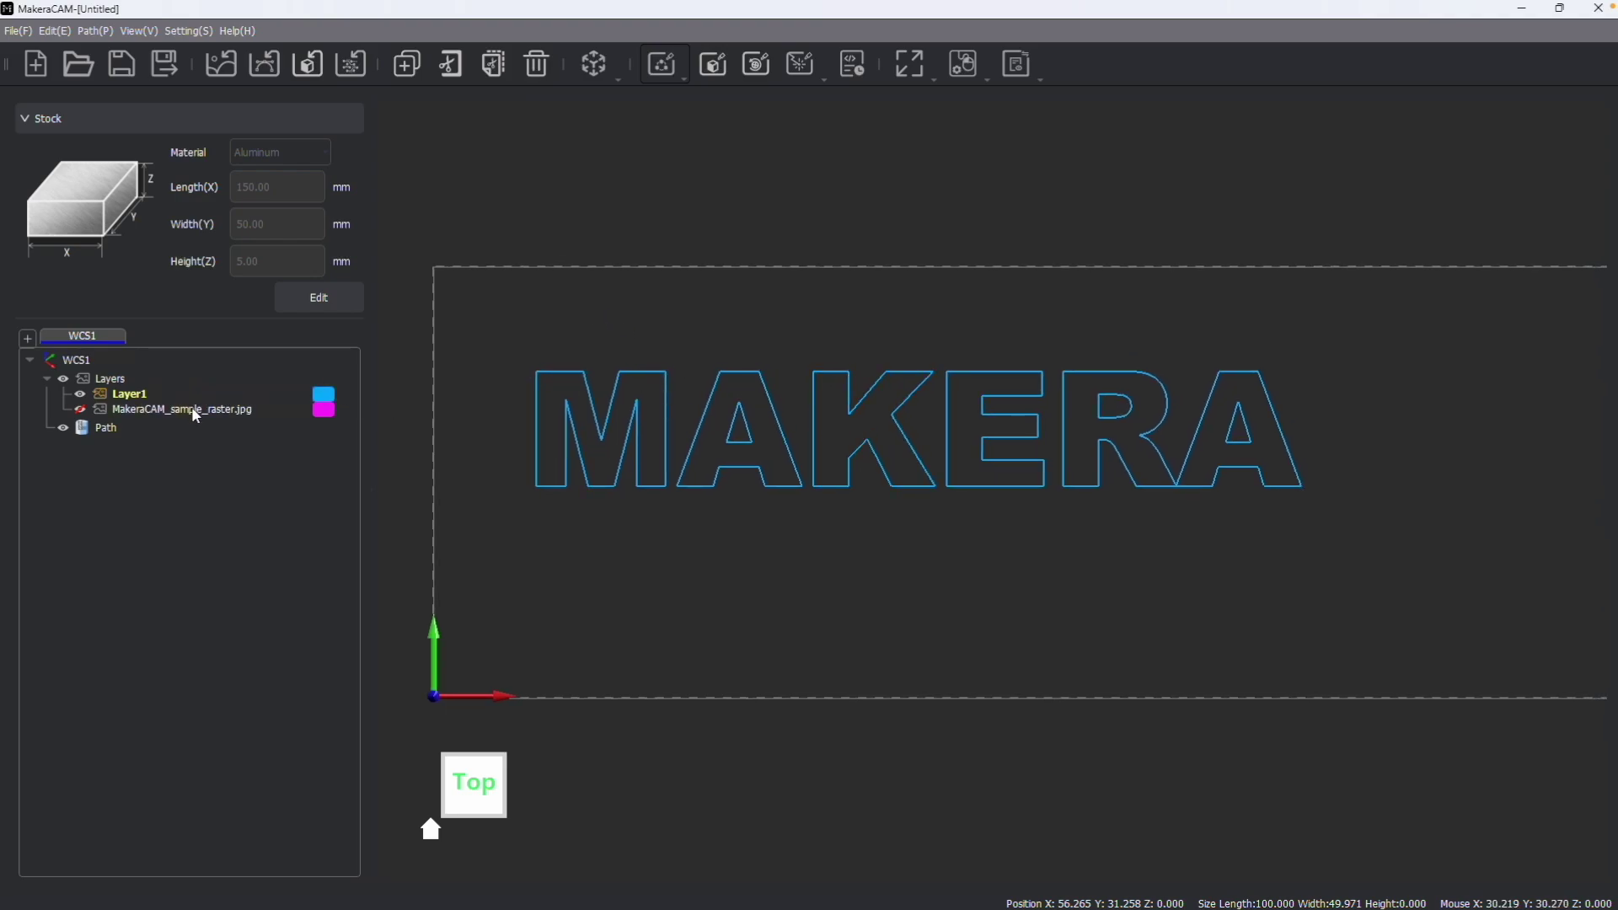
- Compare the traced outlines with the original raster by toggling layer visibility
click(80, 394)
click(80, 410)
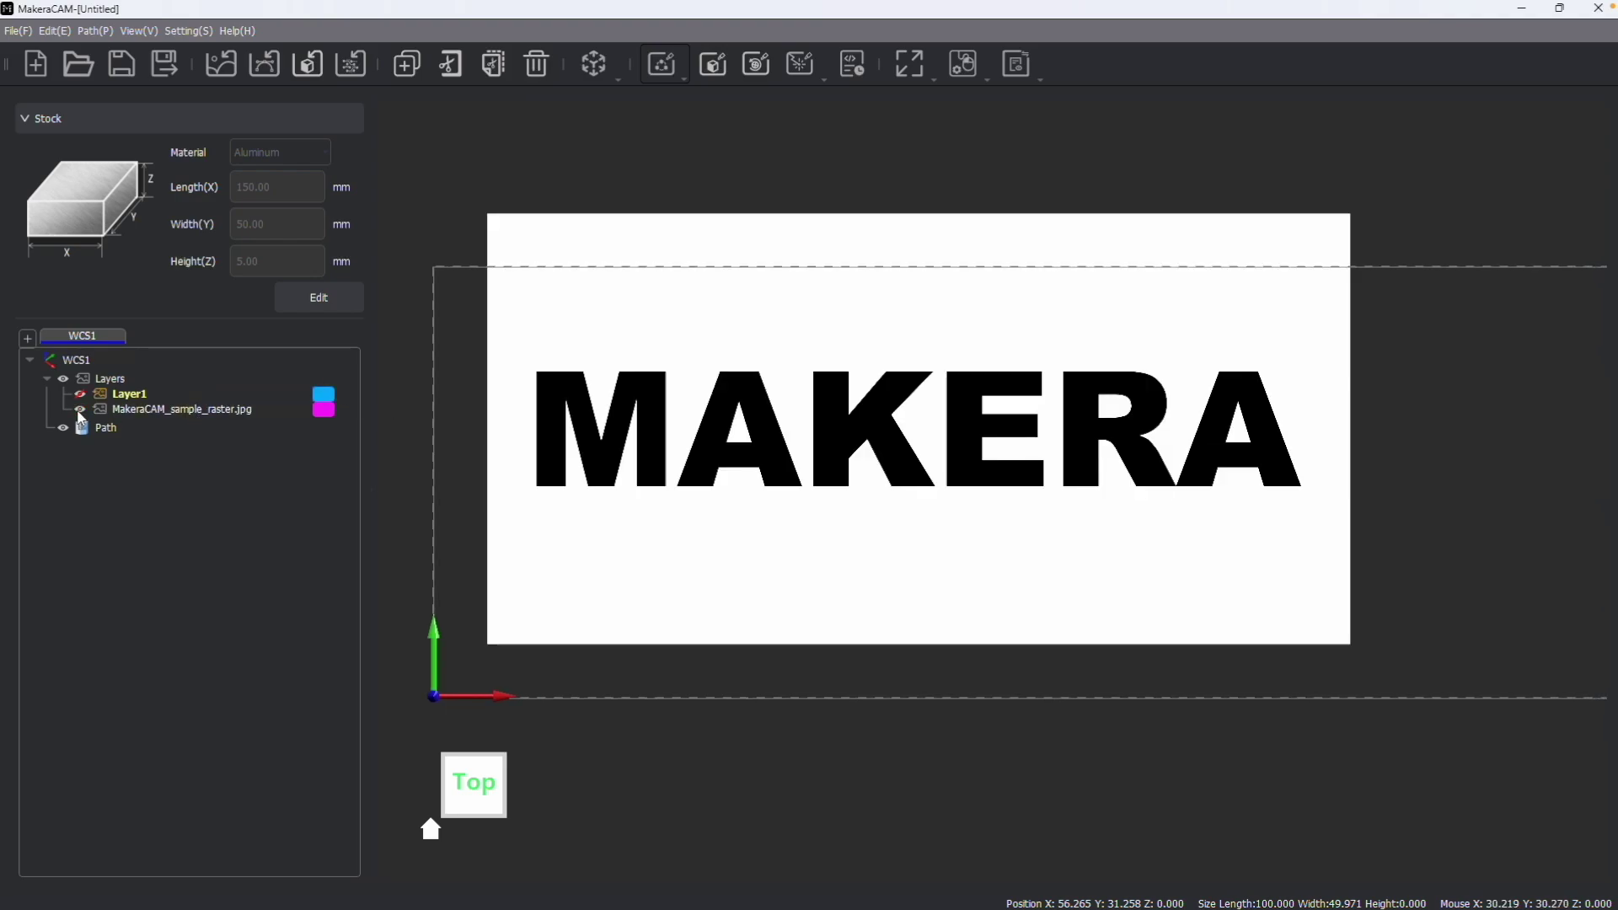
click(81, 410)
click(81, 394)
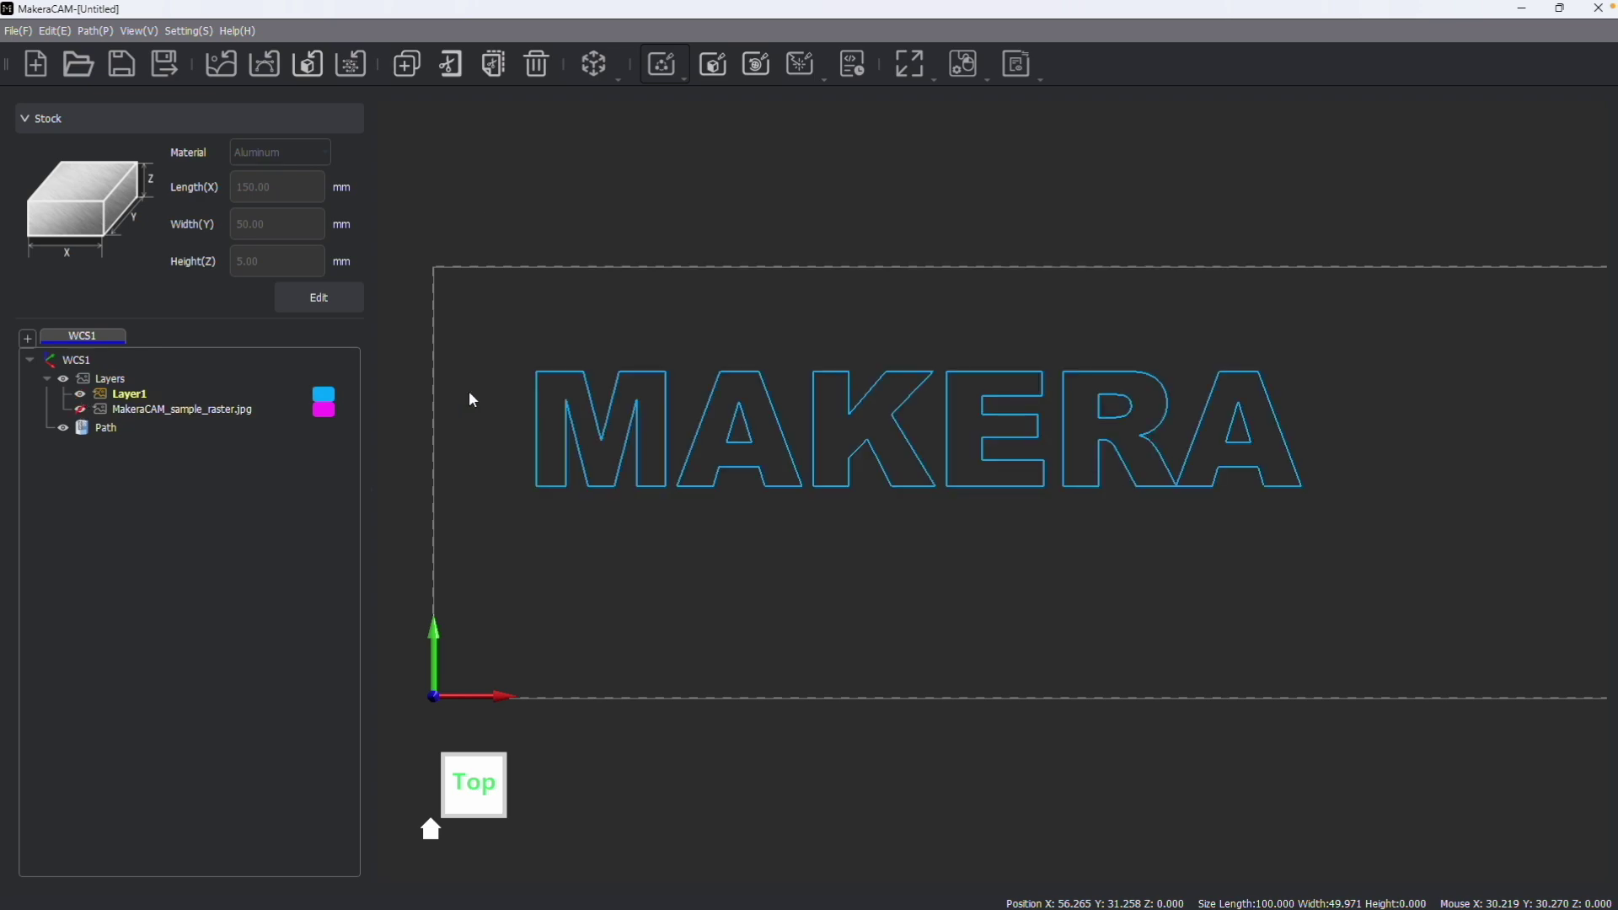
- Box-select all the traced MAKERA letter outlines
scroll(589, 419, up, 3)
scroll(602, 420, down, 5)
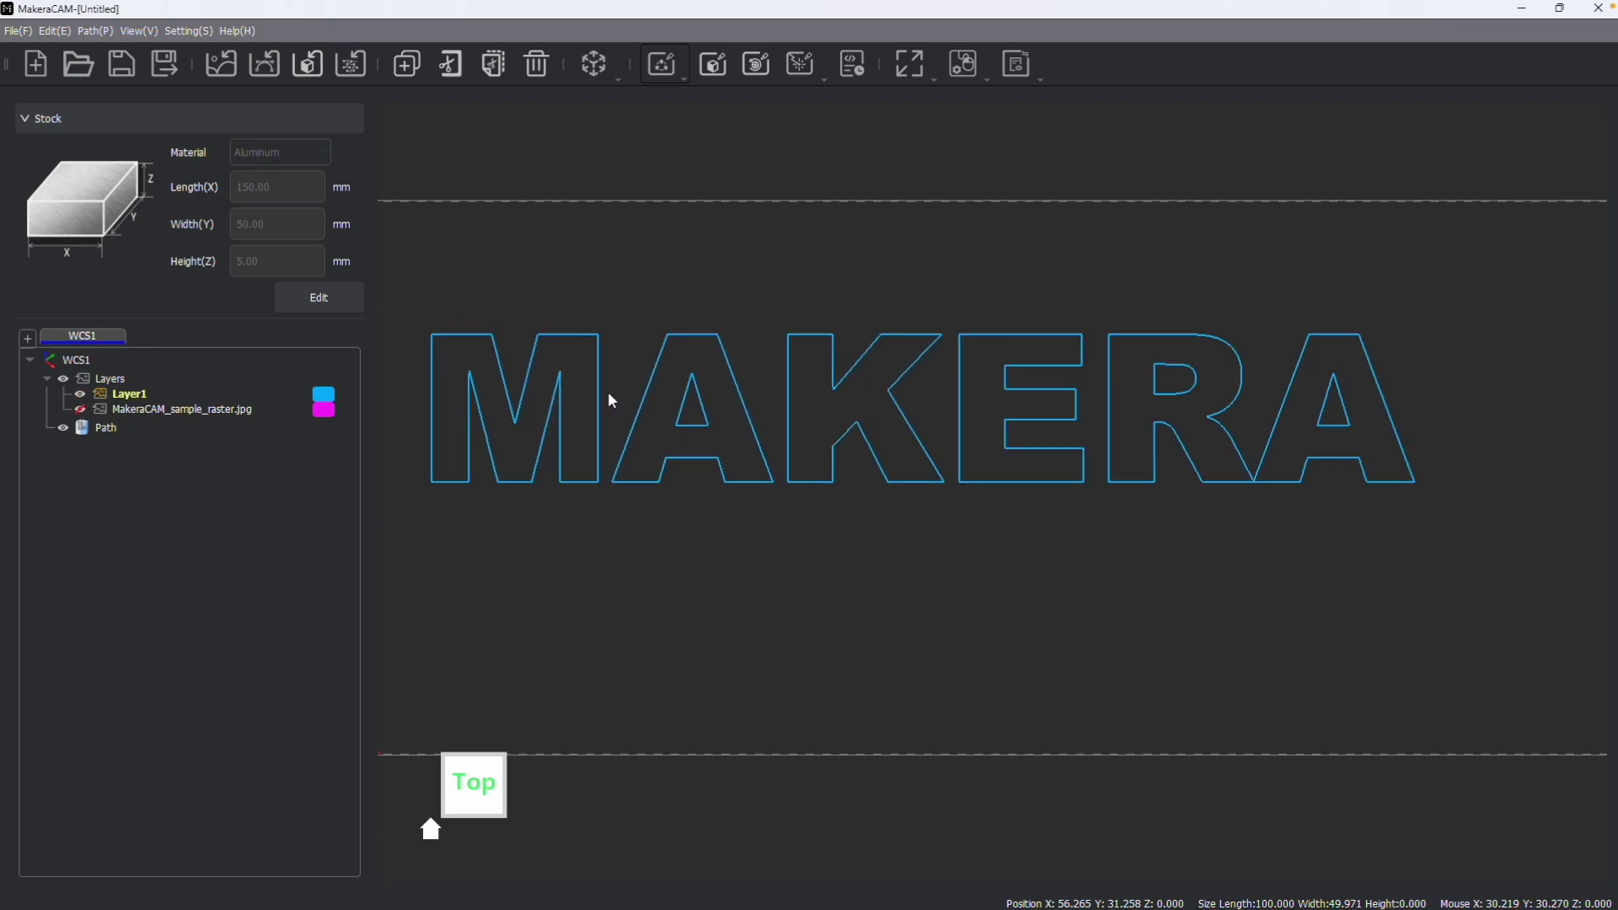
drag(456, 323, 1229, 490)
- Create a Vector Pocket toolpath for the selected MAKERA letters and calculate it
click(661, 63)
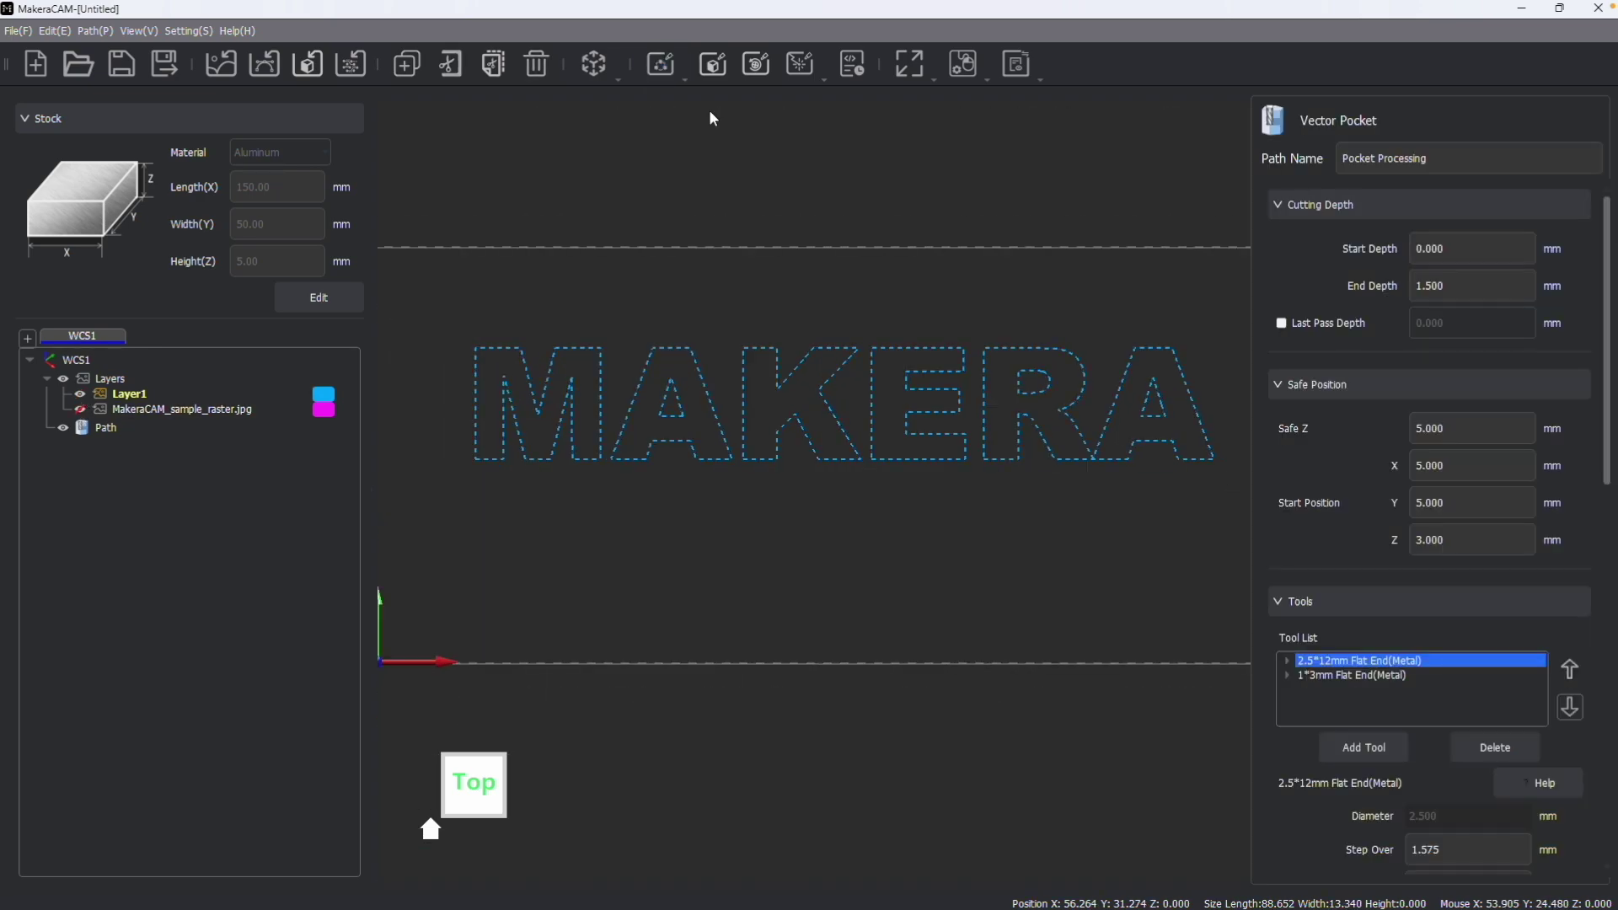
scroll(1338, 503, down, 10)
click(1333, 856)
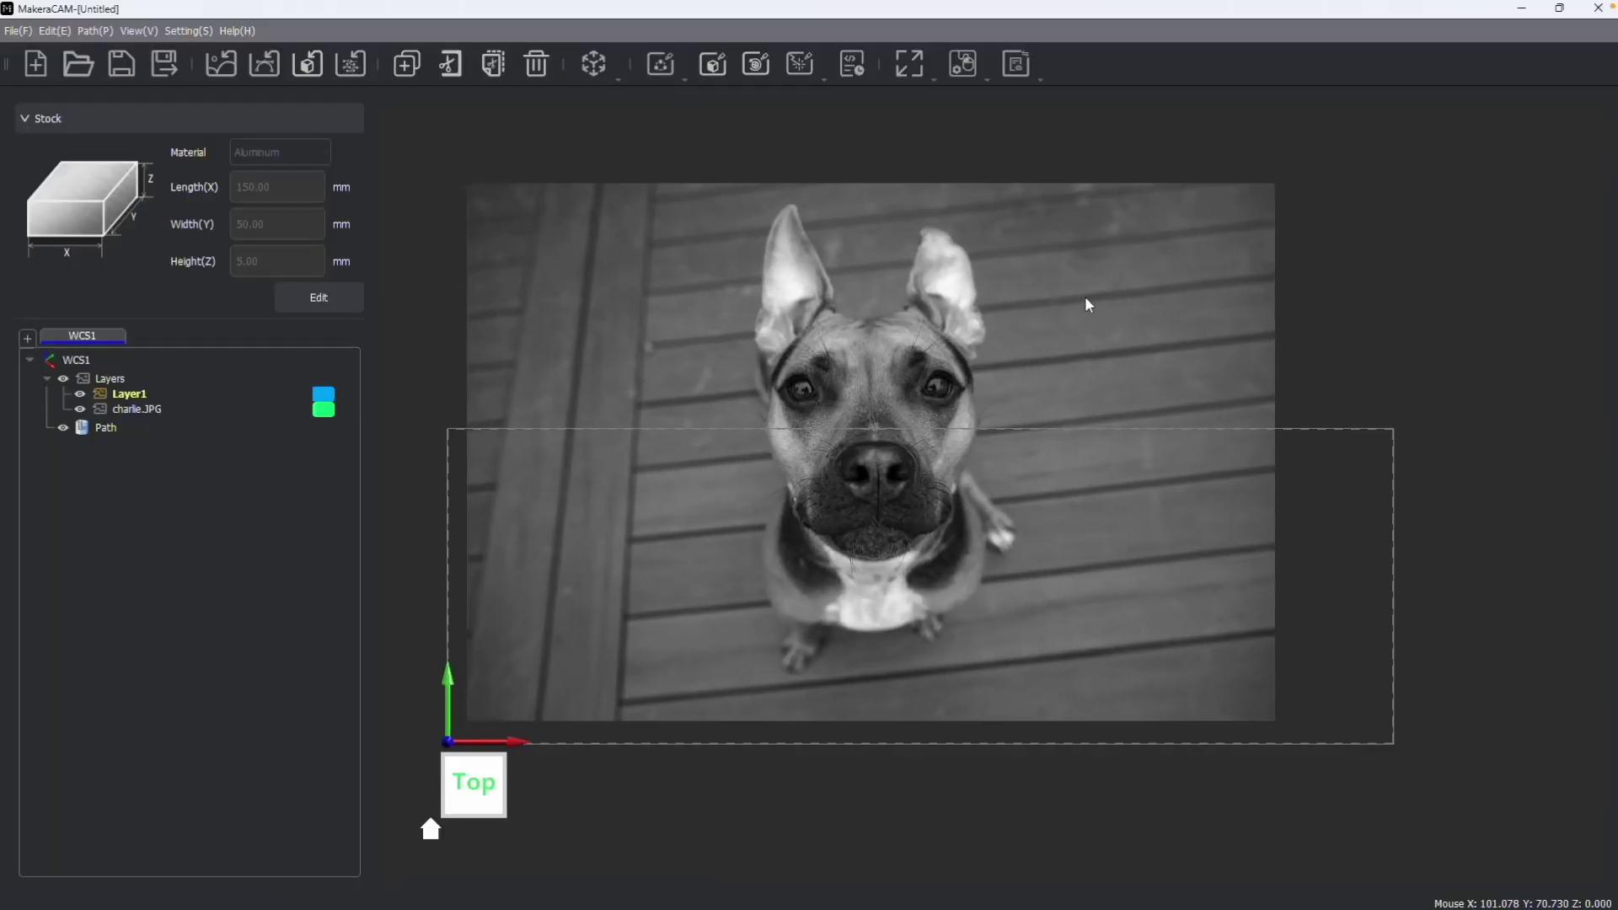
click(899, 405)
scroll(898, 405, down, 1)
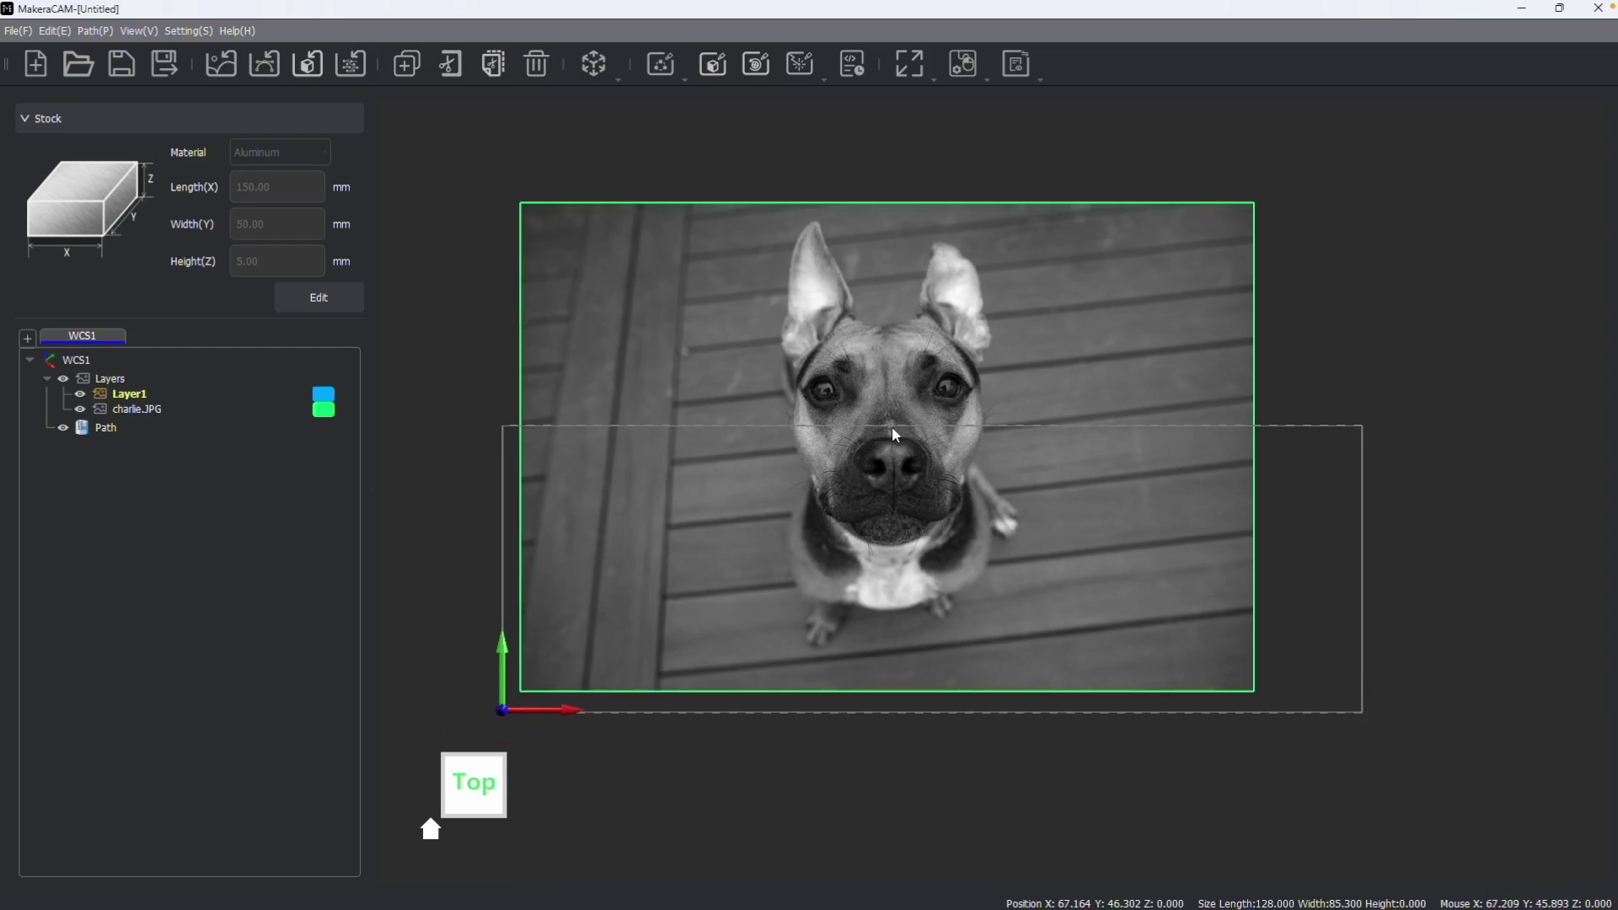
scroll(931, 358, up, 4)
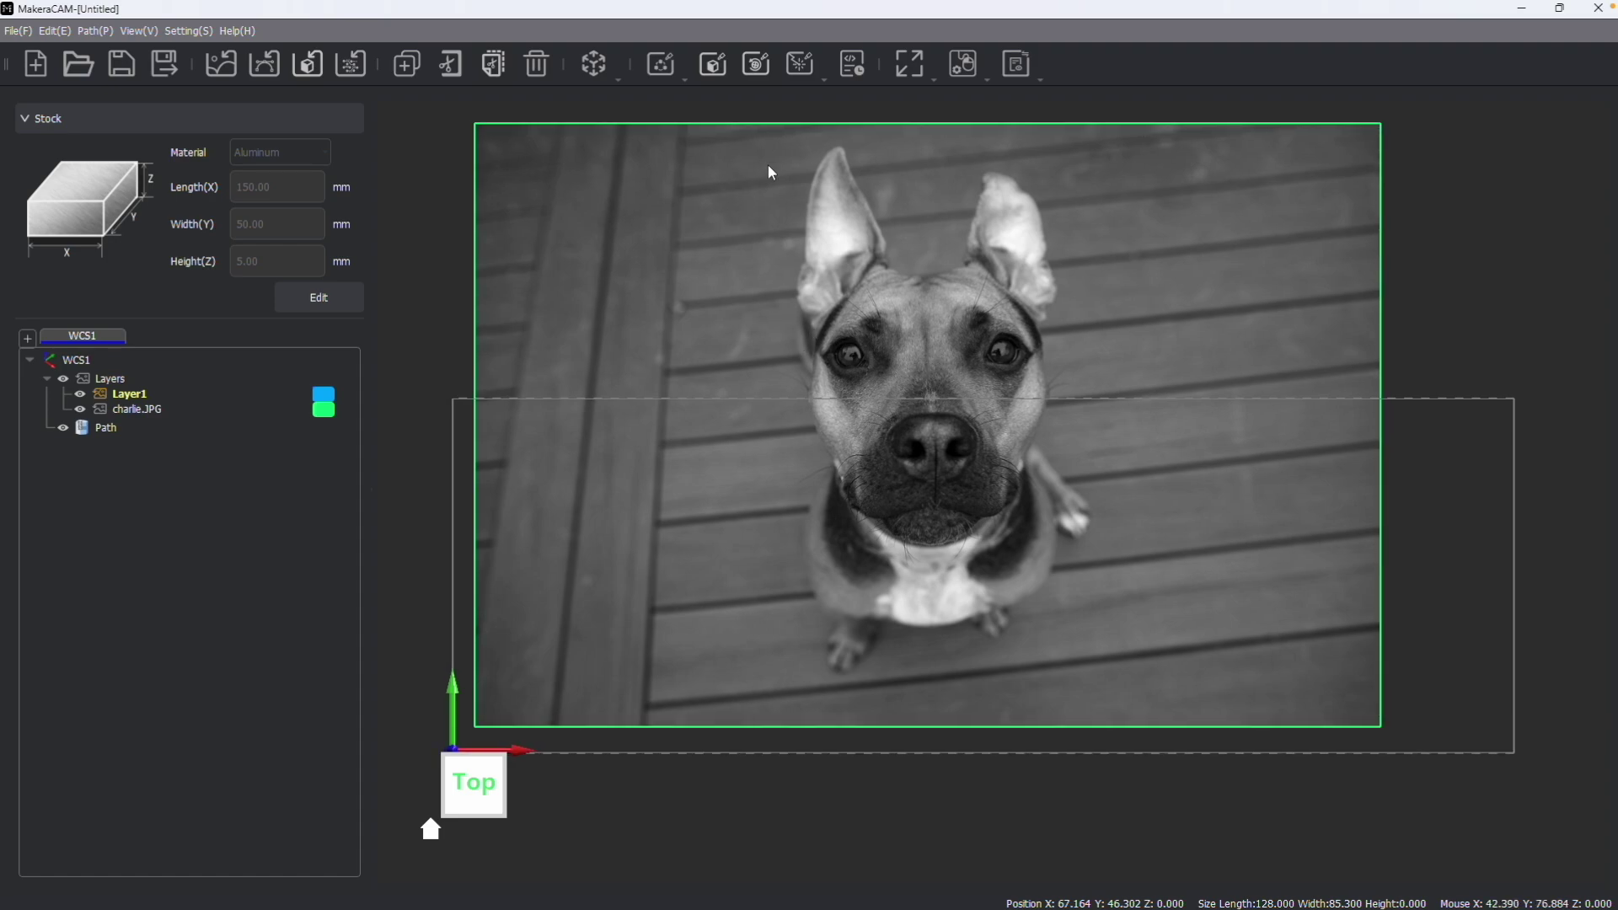
click(792, 71)
click(825, 96)
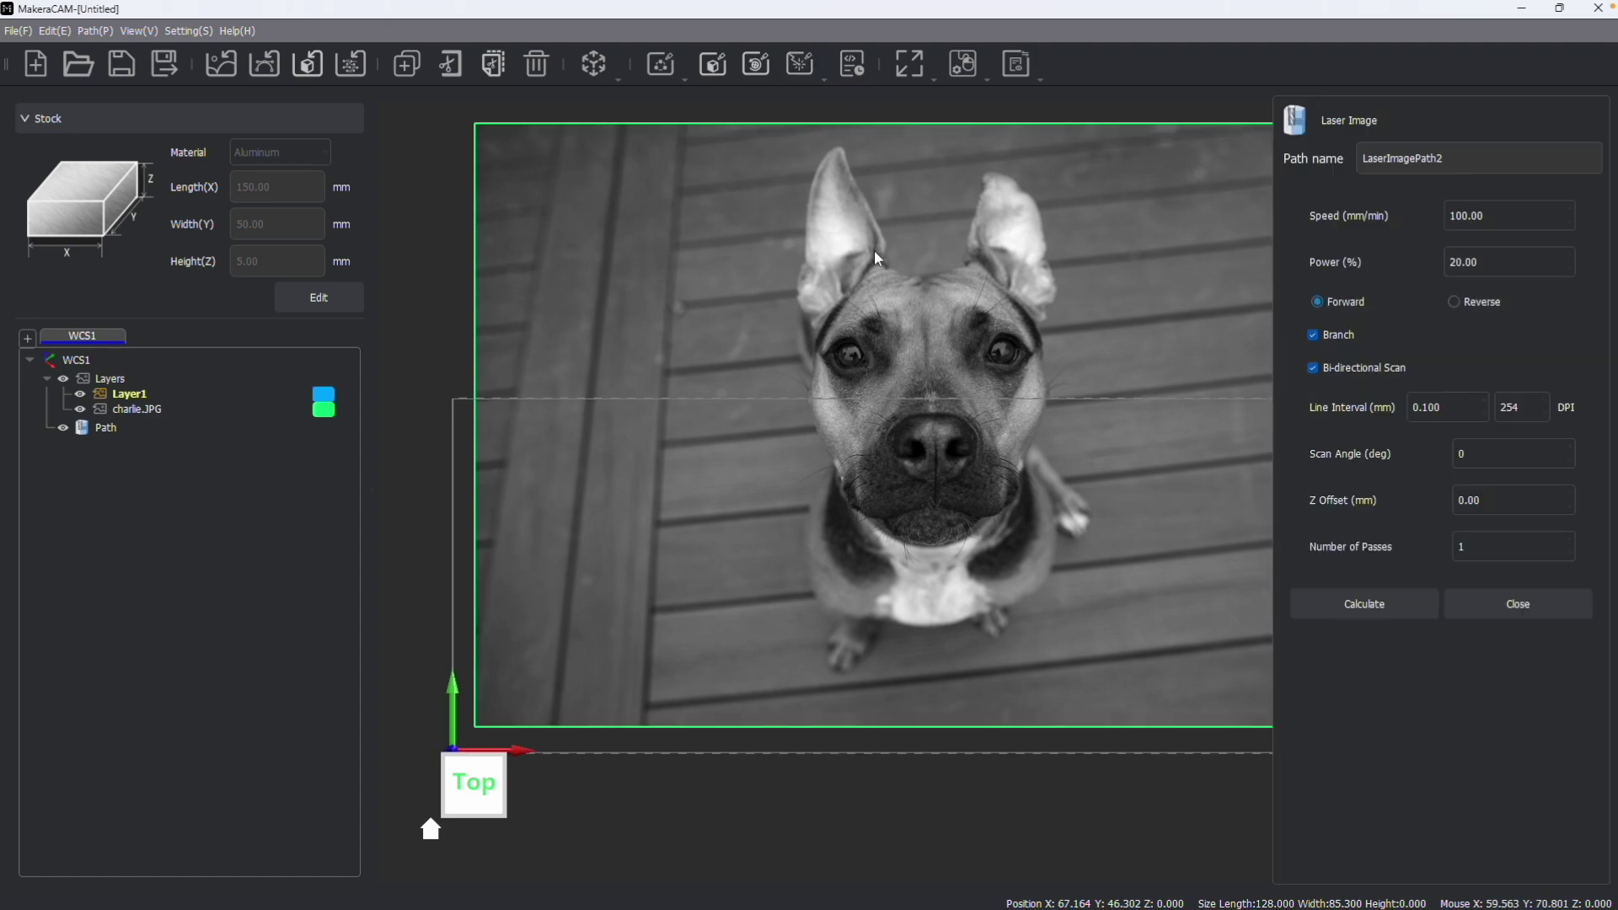
click(1348, 605)
click(1367, 603)
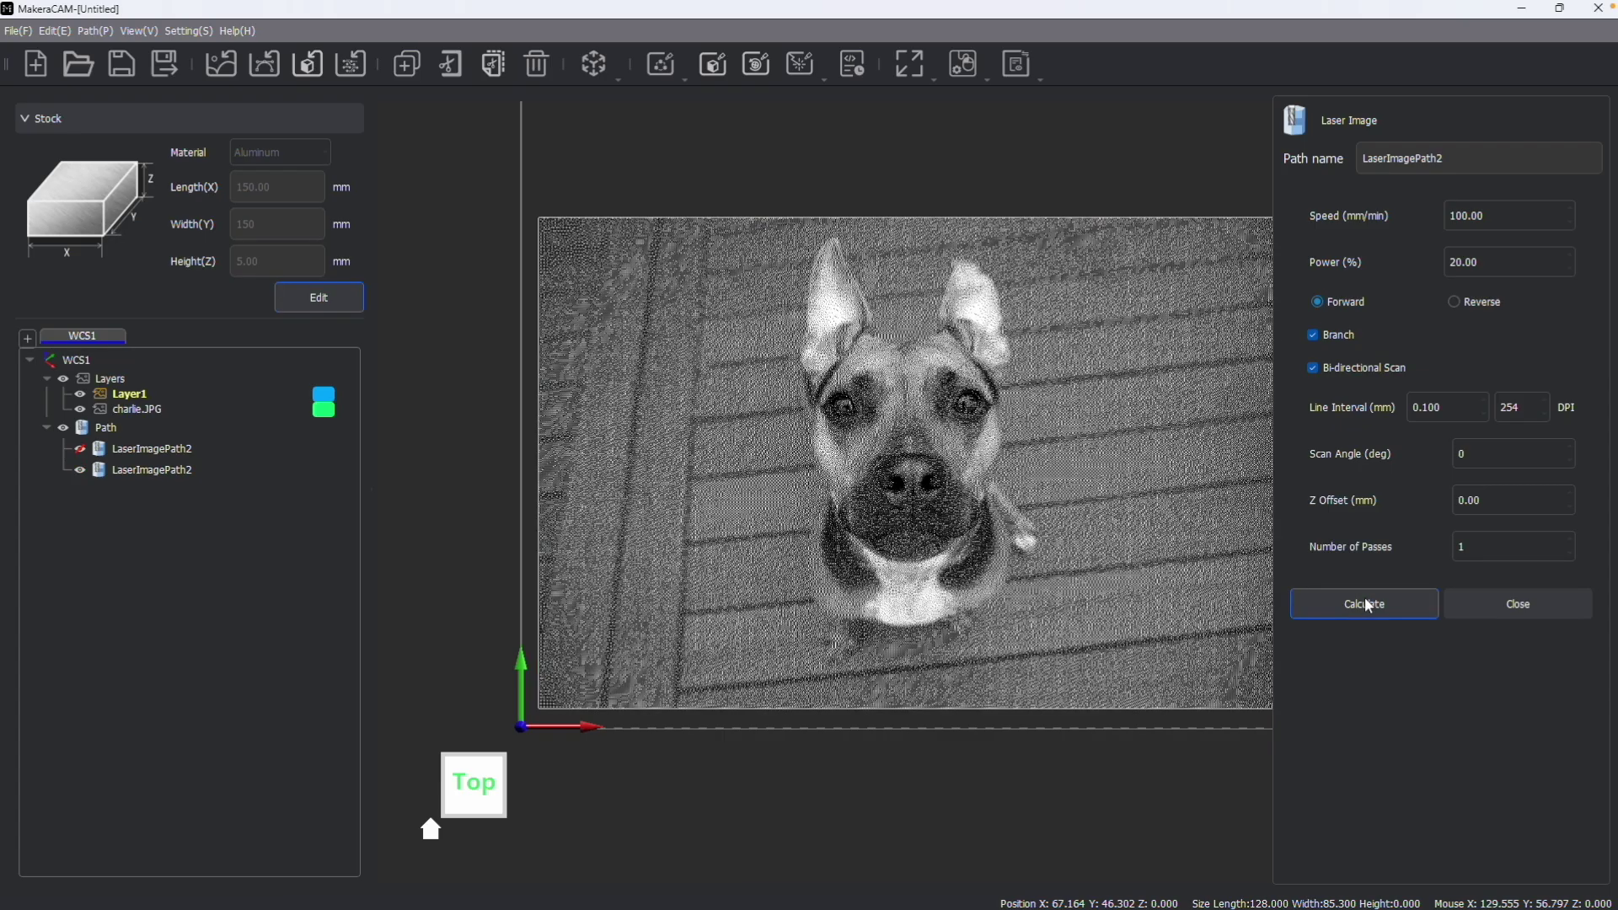
scroll(927, 413, up, 5)
scroll(801, 355, down, 5)
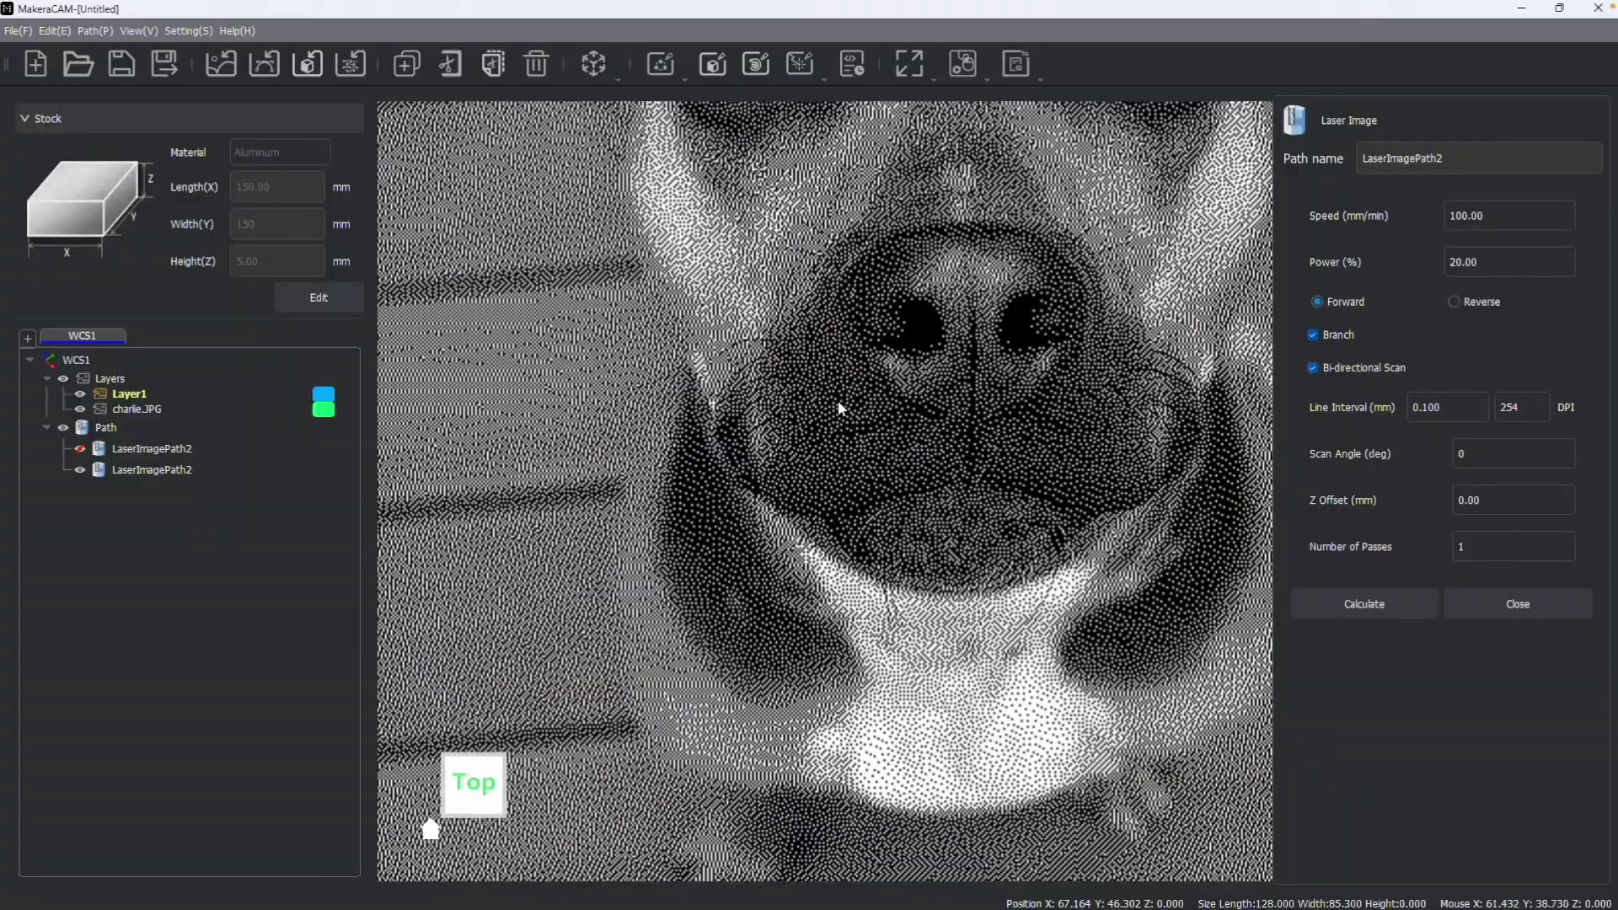
scroll(759, 603, down, 5)
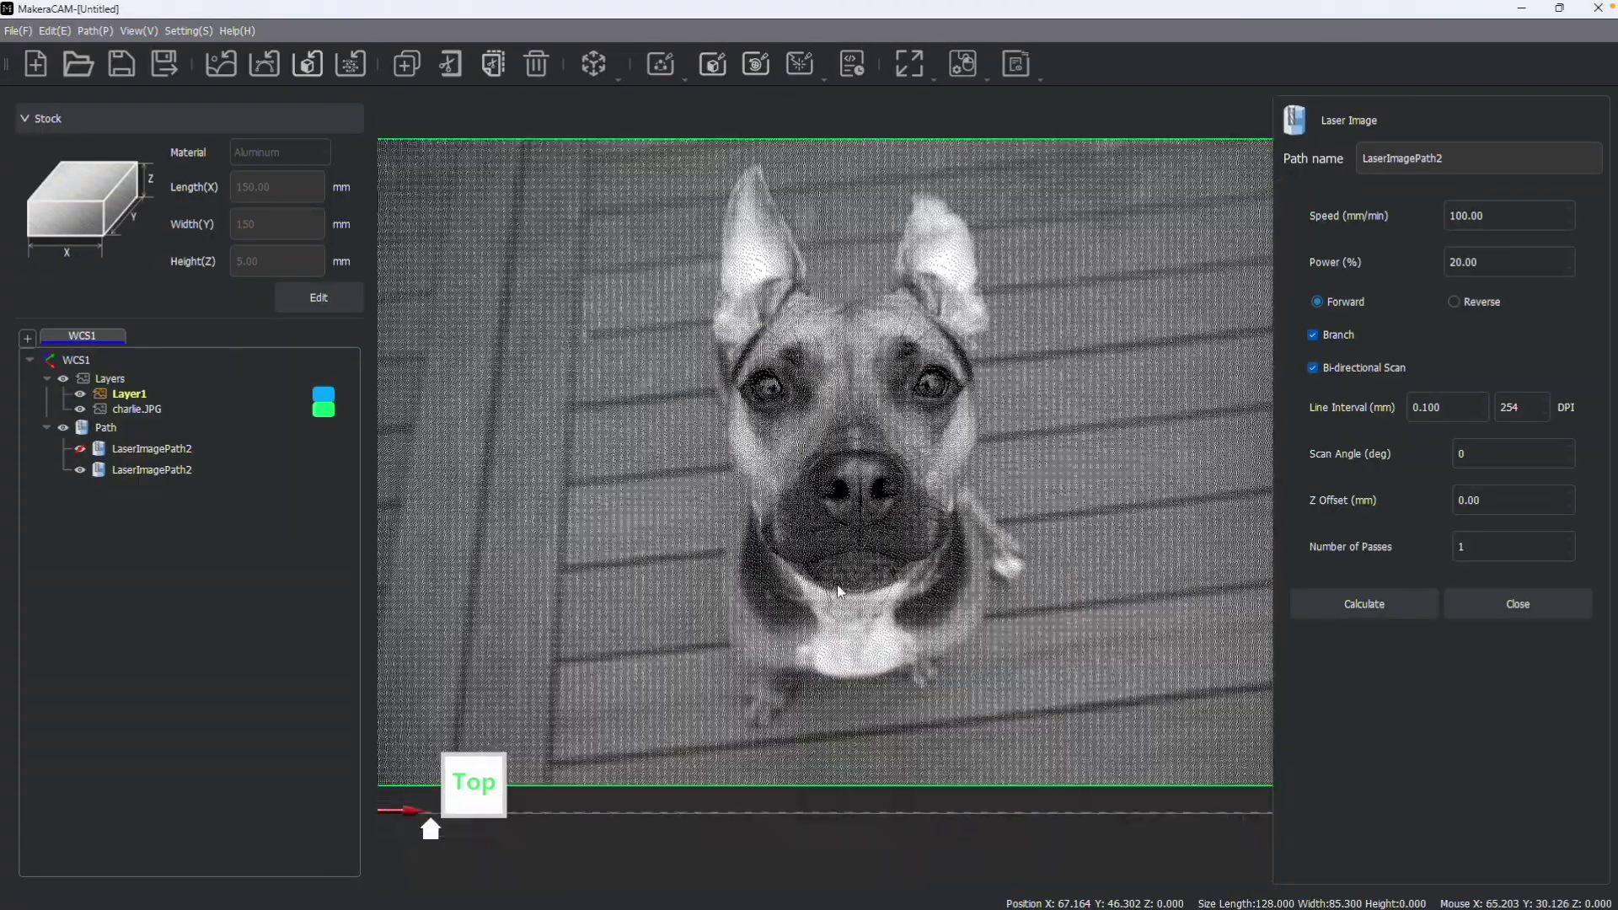
click(1518, 603)
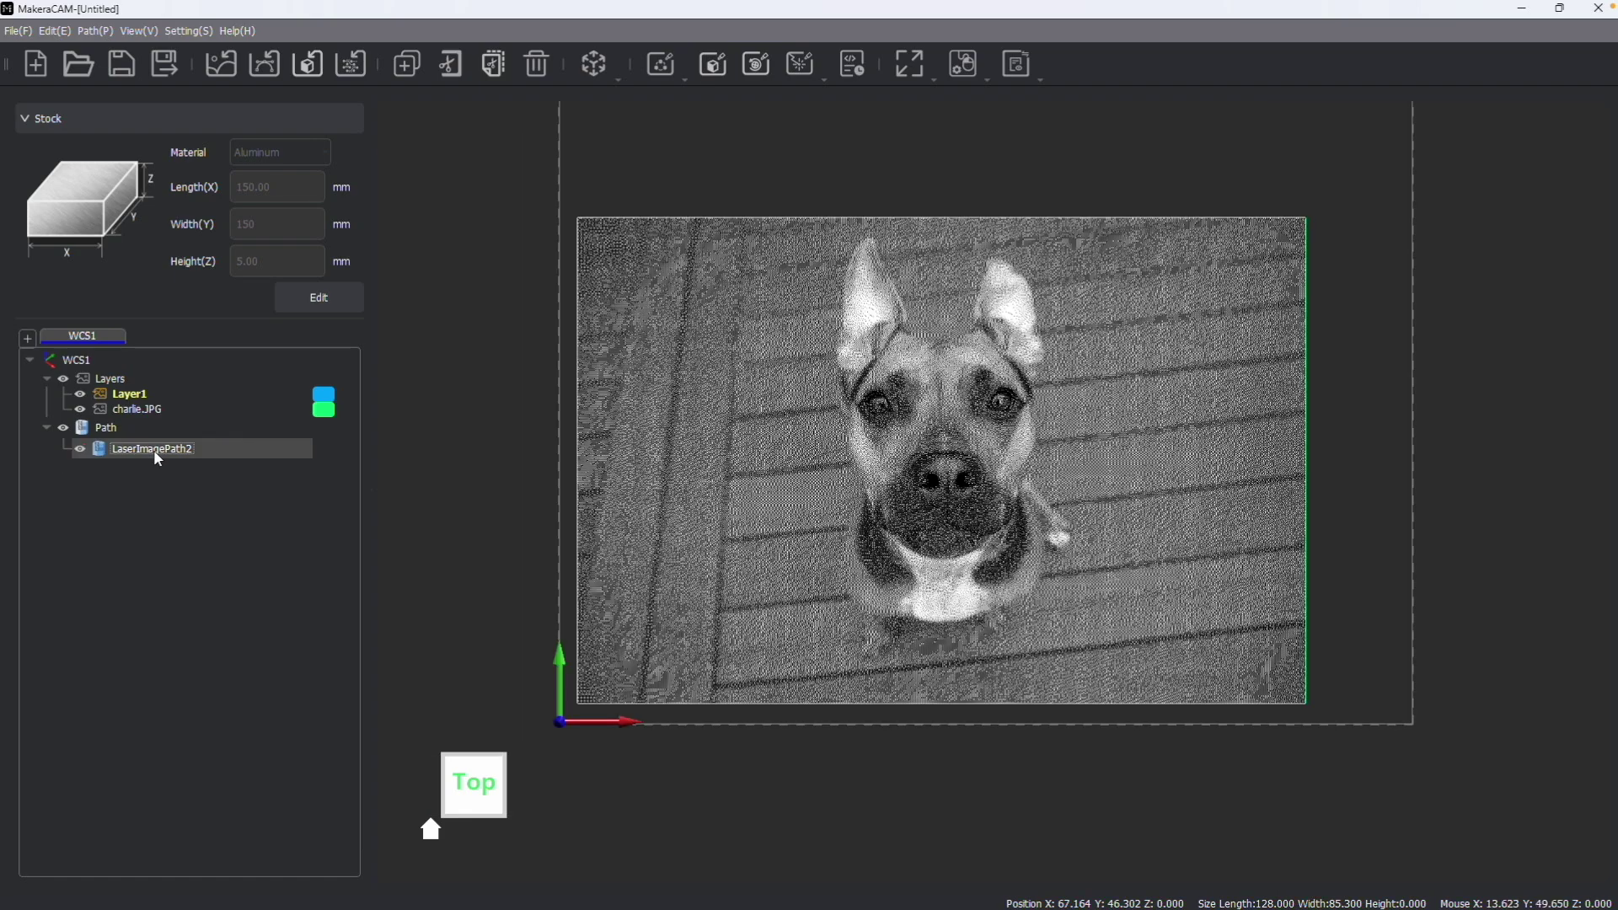
right_click(153, 450)
- Delete the laser path, then raise the dog photo's contrast and brightness in Adjust Image
click(206, 480)
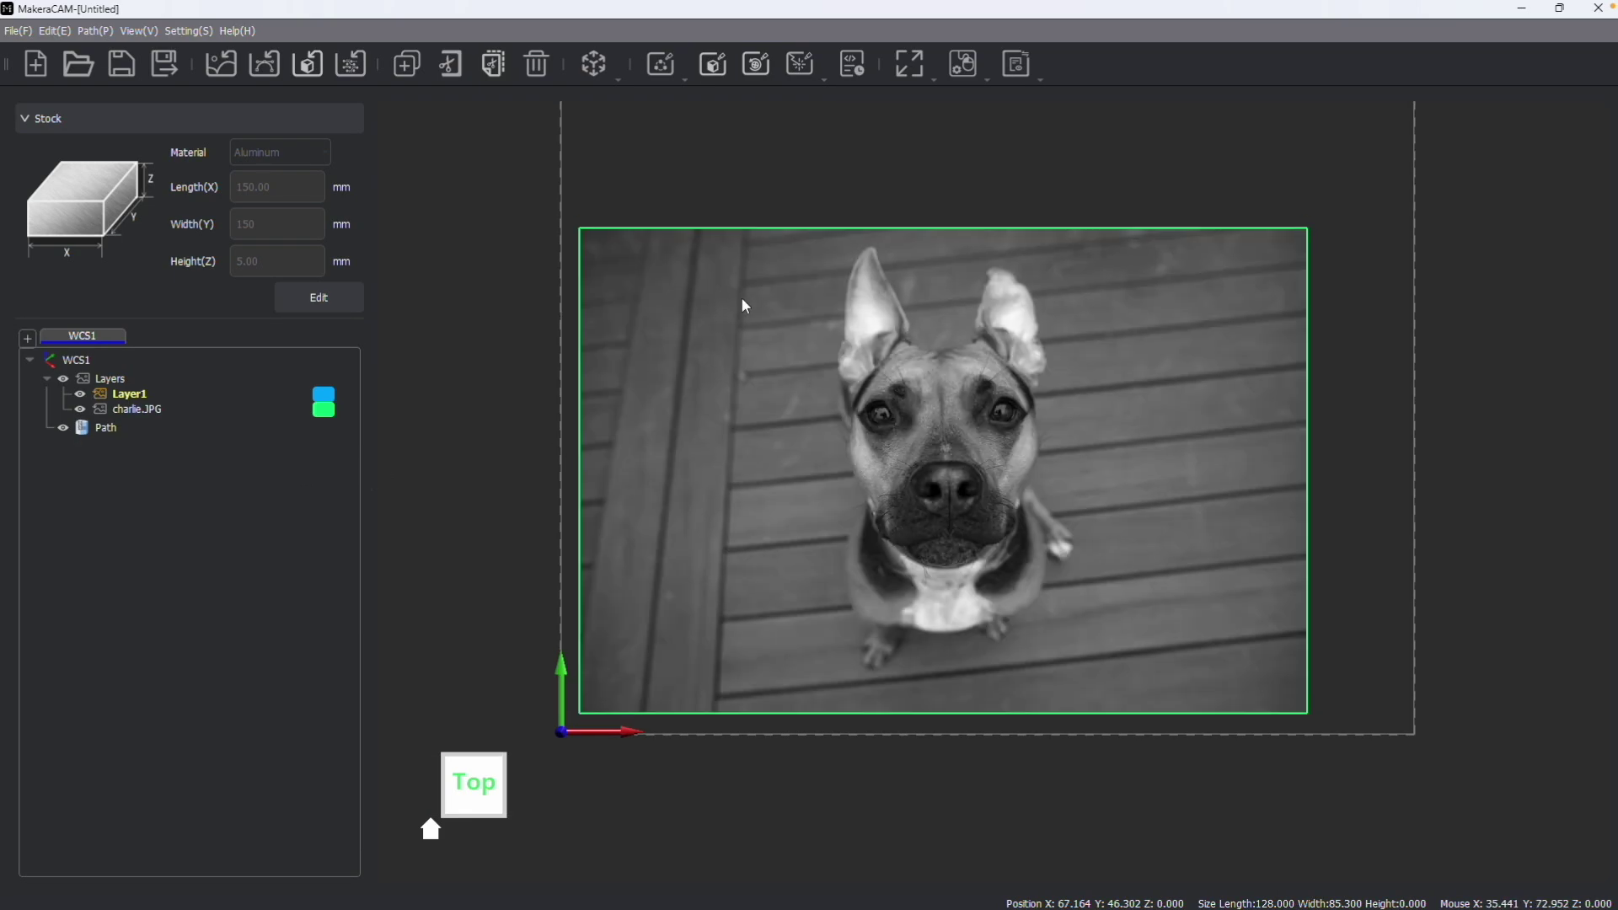
click(66, 31)
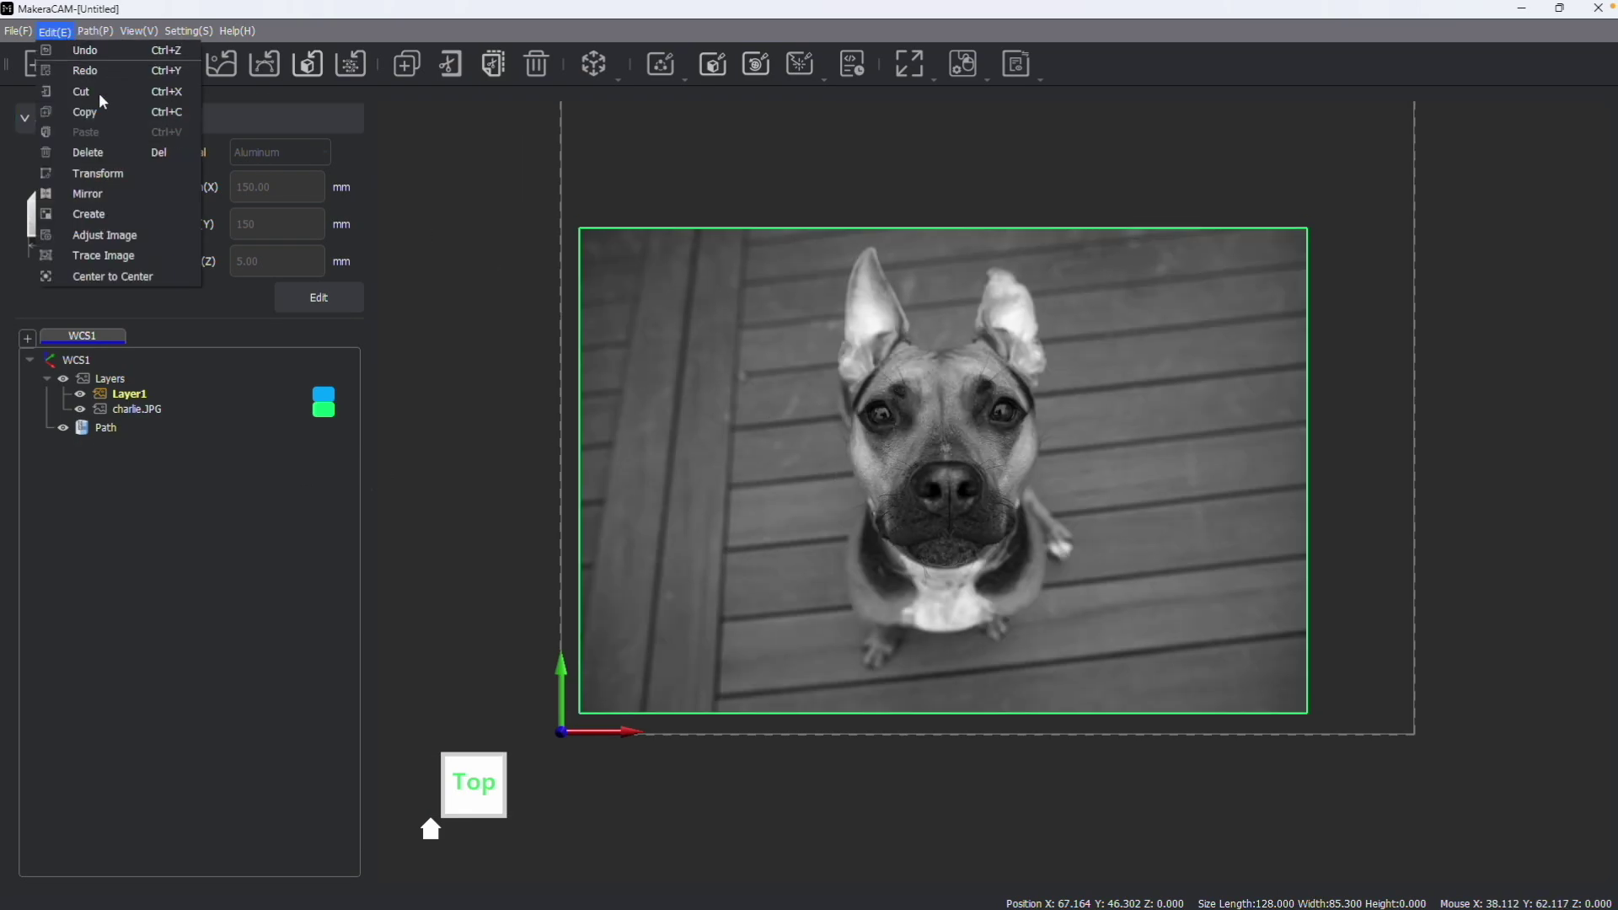
click(131, 236)
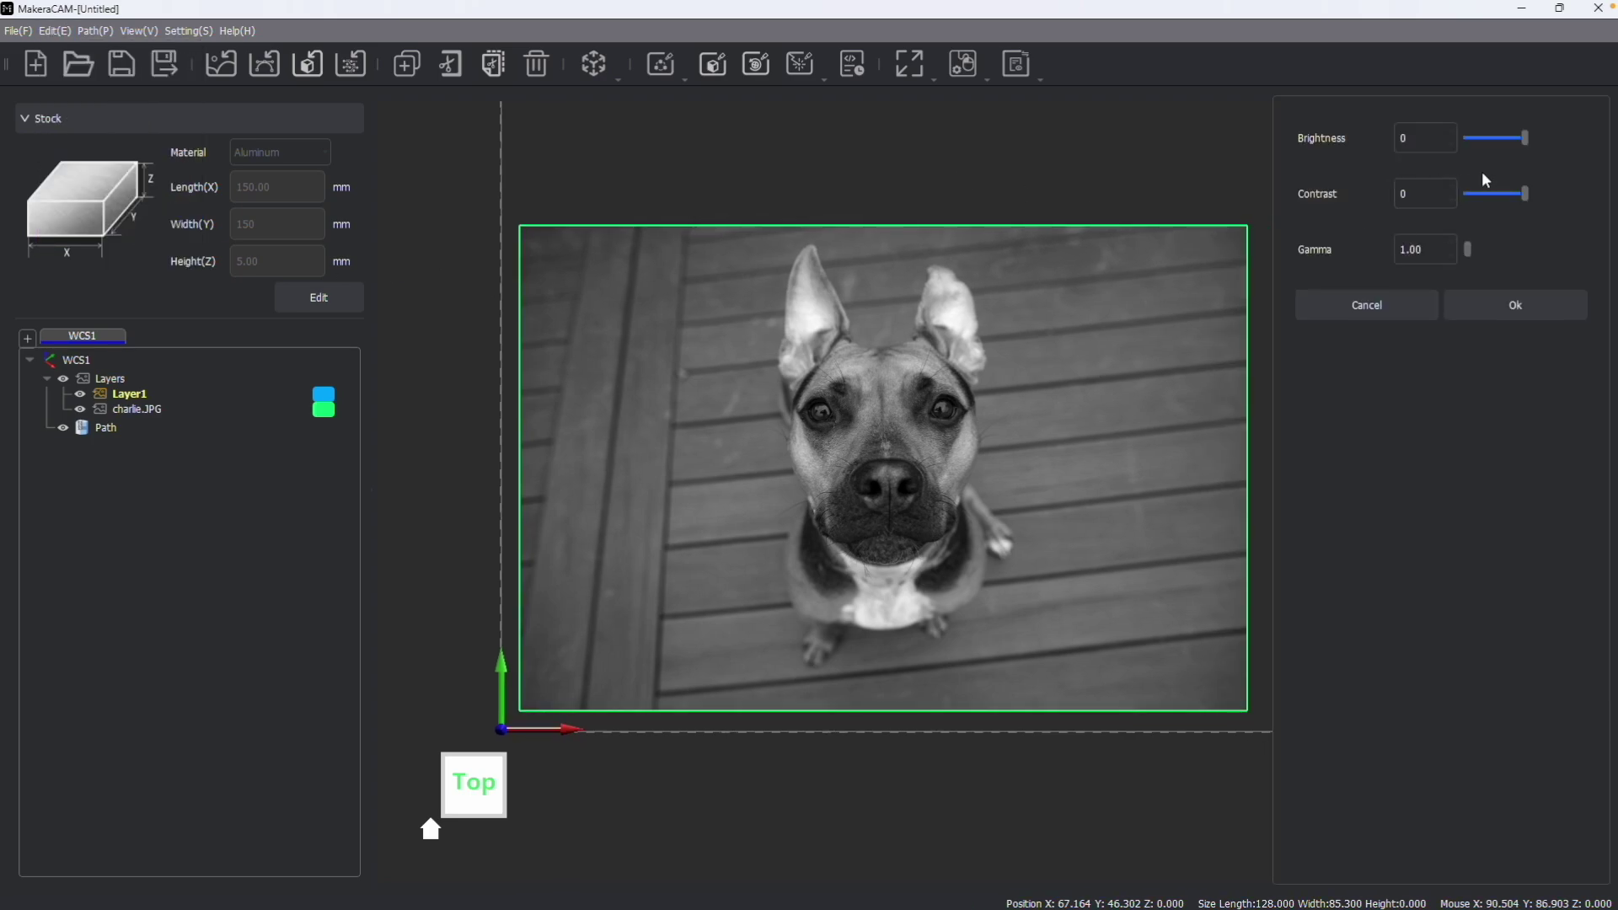
click(1568, 196)
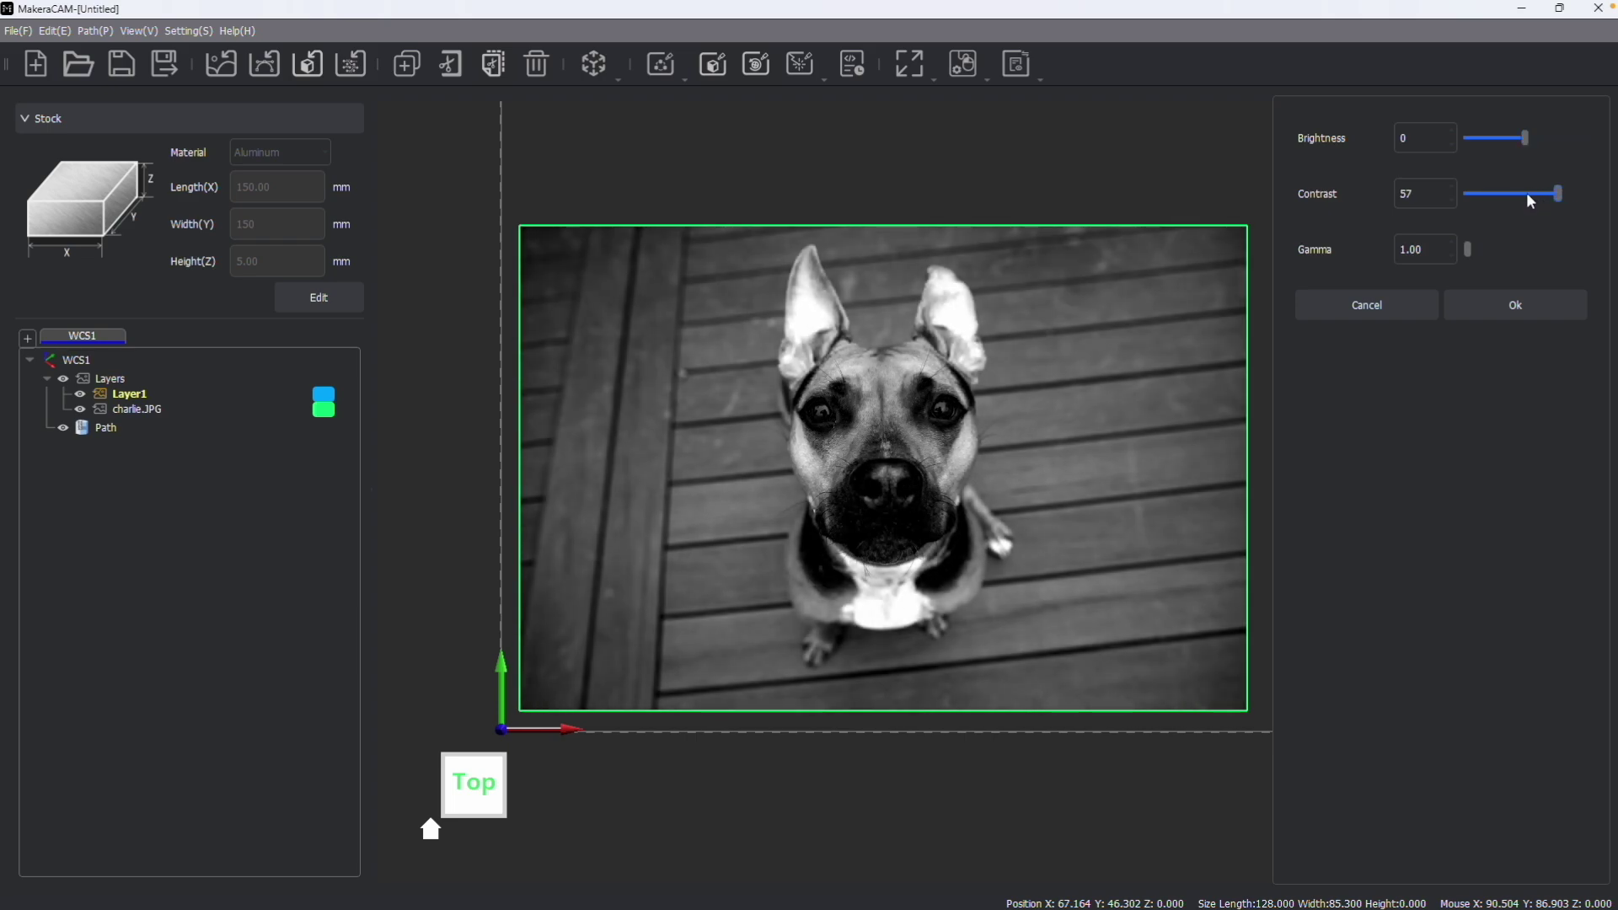
click(1535, 140)
click(1521, 137)
scroll(1475, 249, up, 3)
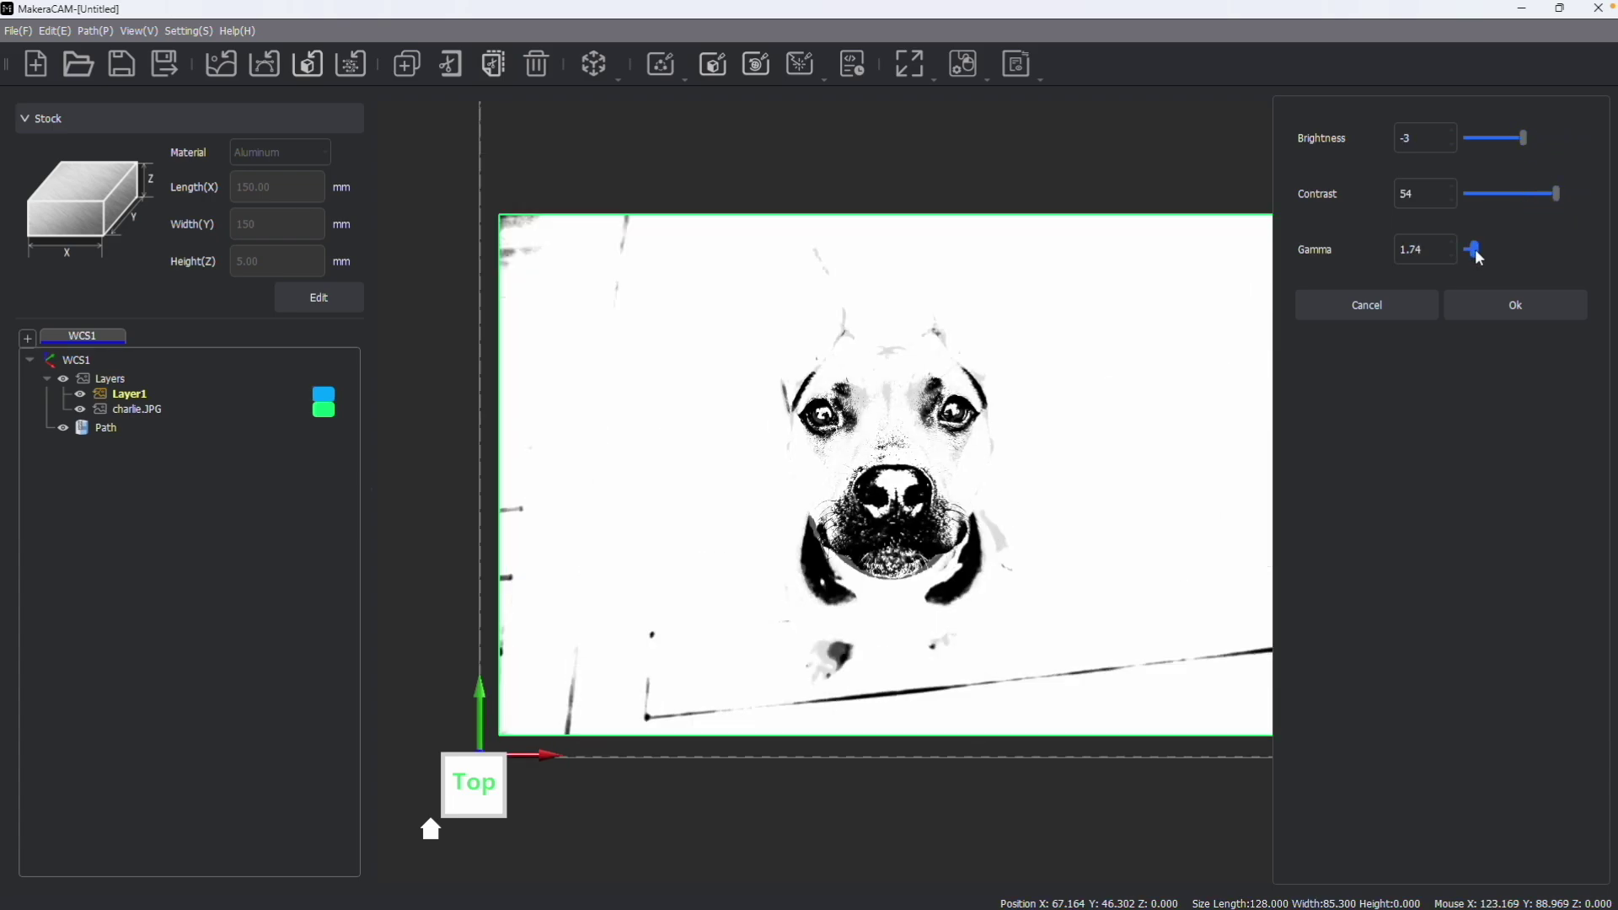
scroll(1475, 250, down, 5)
- Apply the image adjustments and delete the LaserImagePath2 toolpath
click(1515, 305)
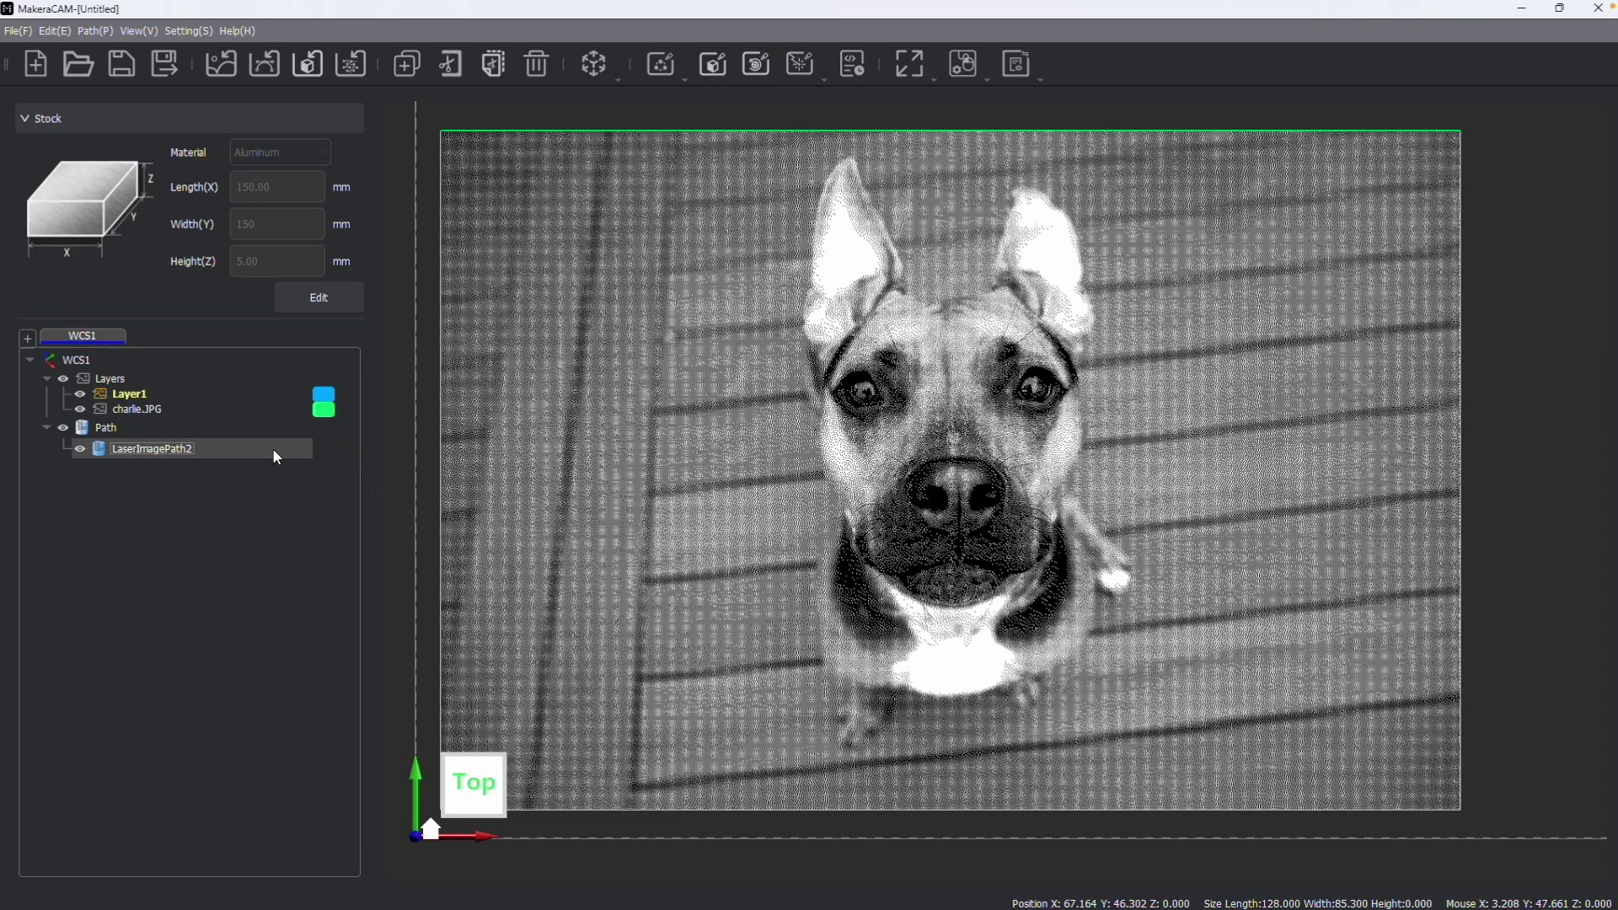
scroll(708, 489, up, 1)
scroll(708, 489, down, 2)
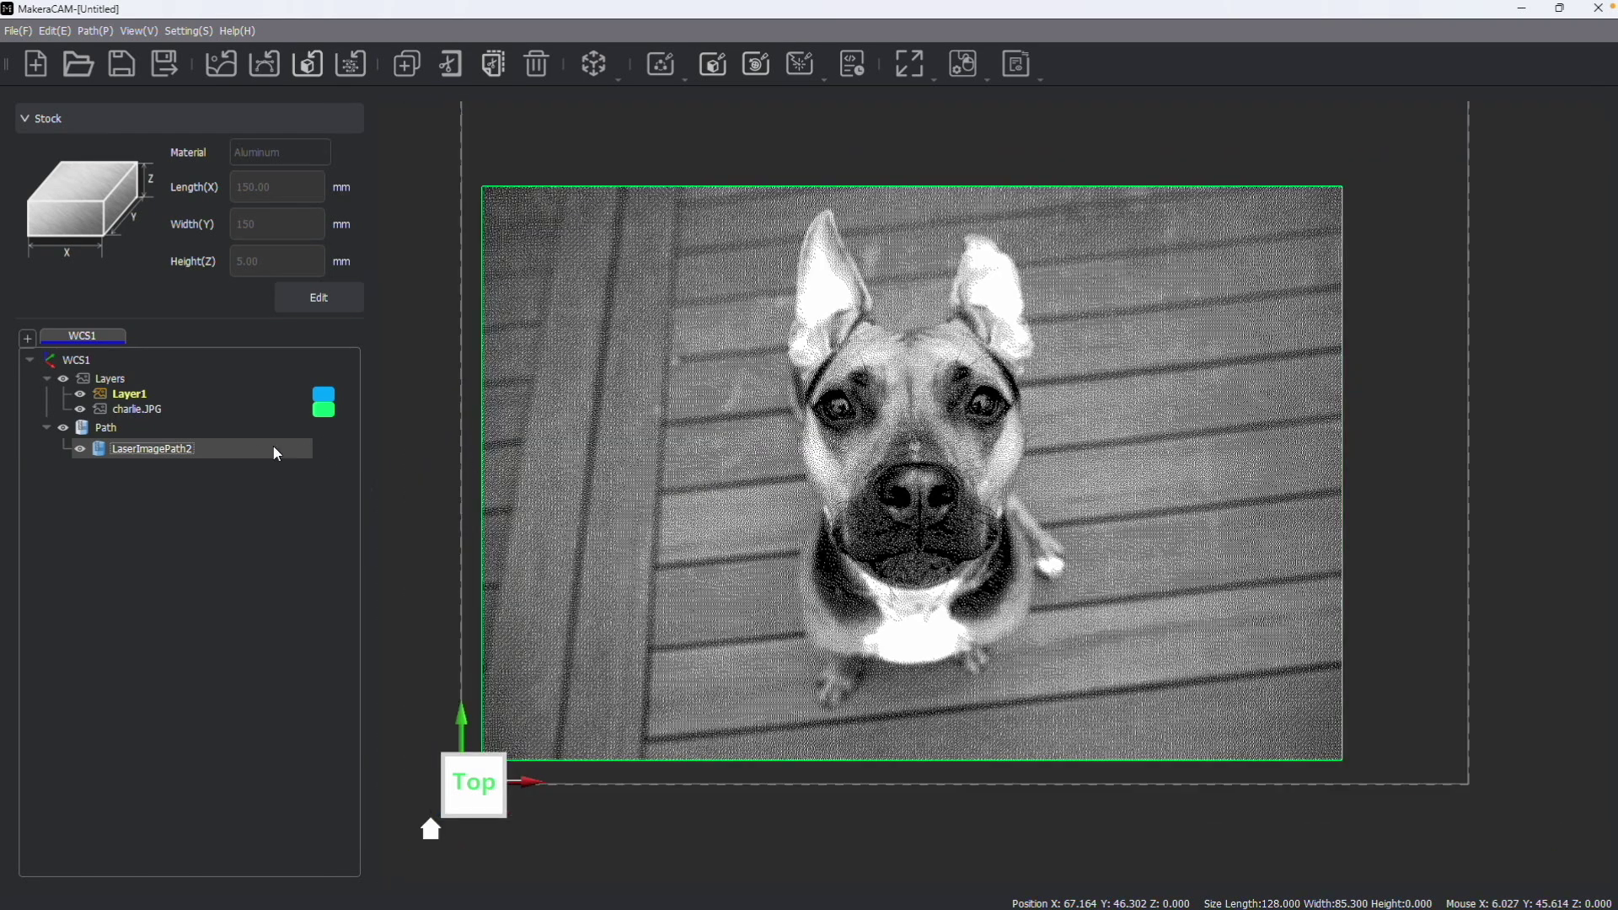
right_click(211, 446)
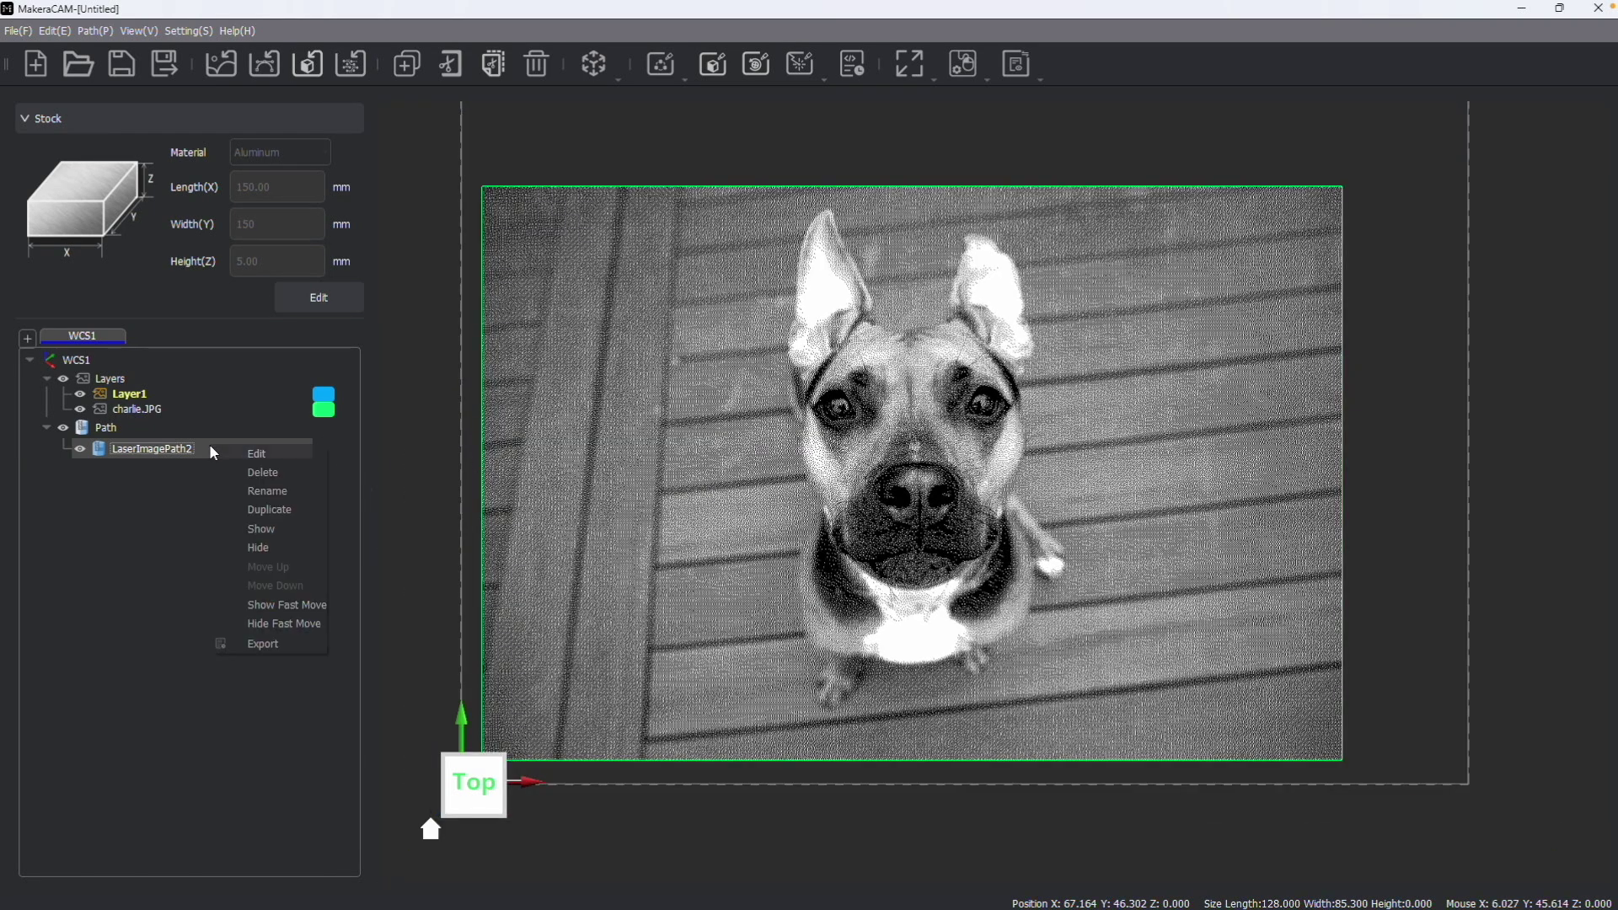
click(281, 473)
scroll(663, 497, down, 1)
click(55, 31)
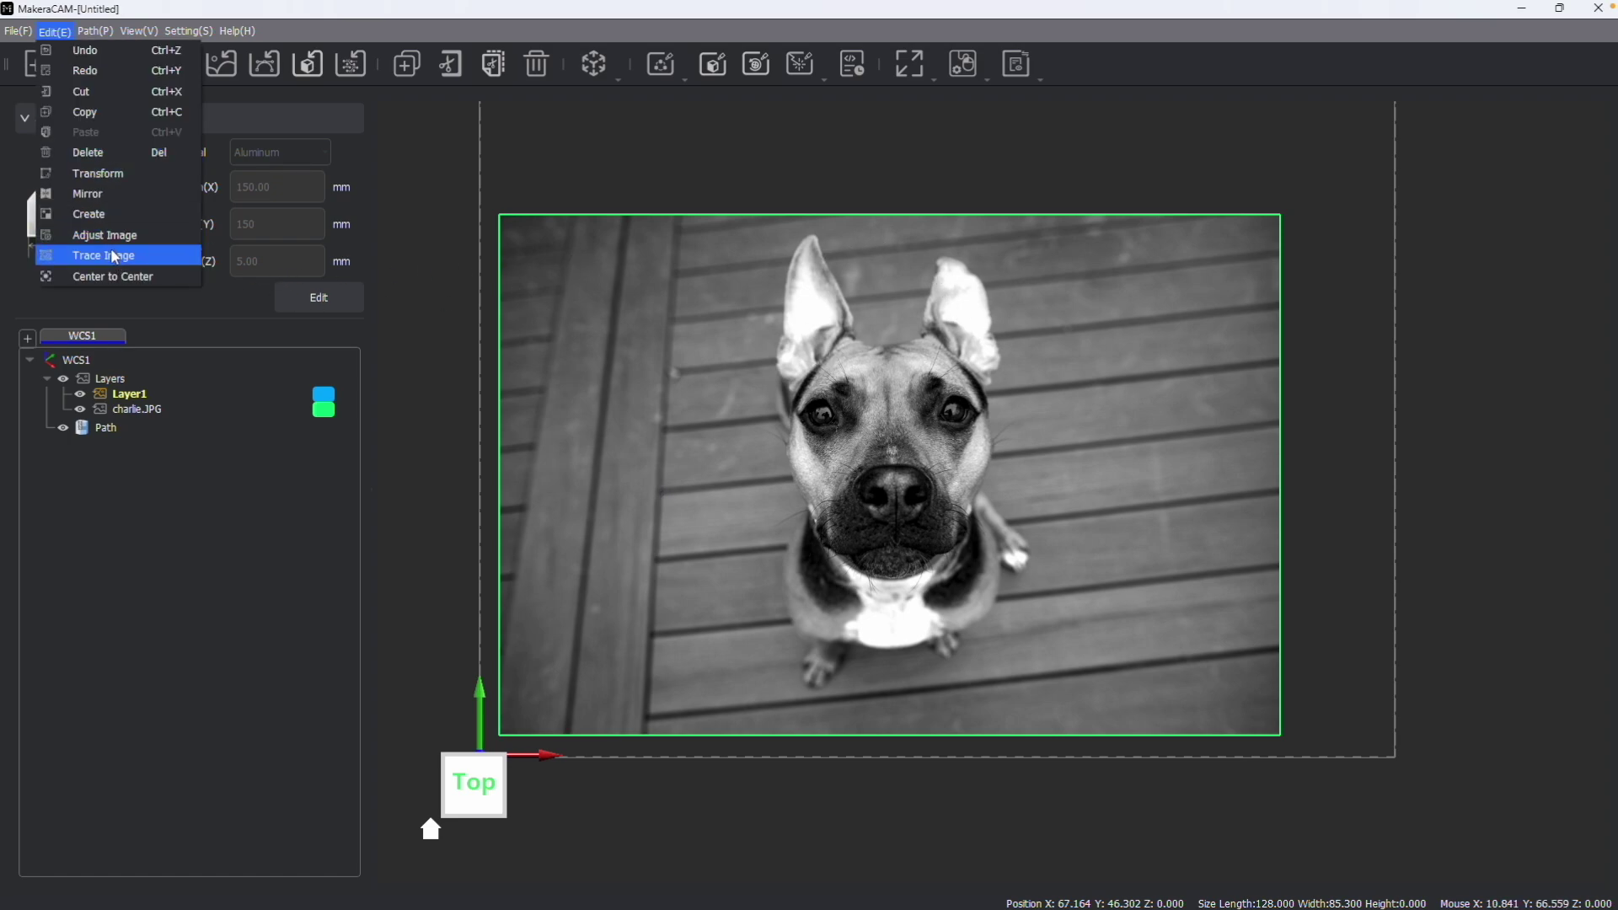
- Adjust the dog photo to Brightness -29, Contrast 94, Gamma 3.04, then trace it at Threshold 60
click(86, 21)
click(54, 31)
click(86, 234)
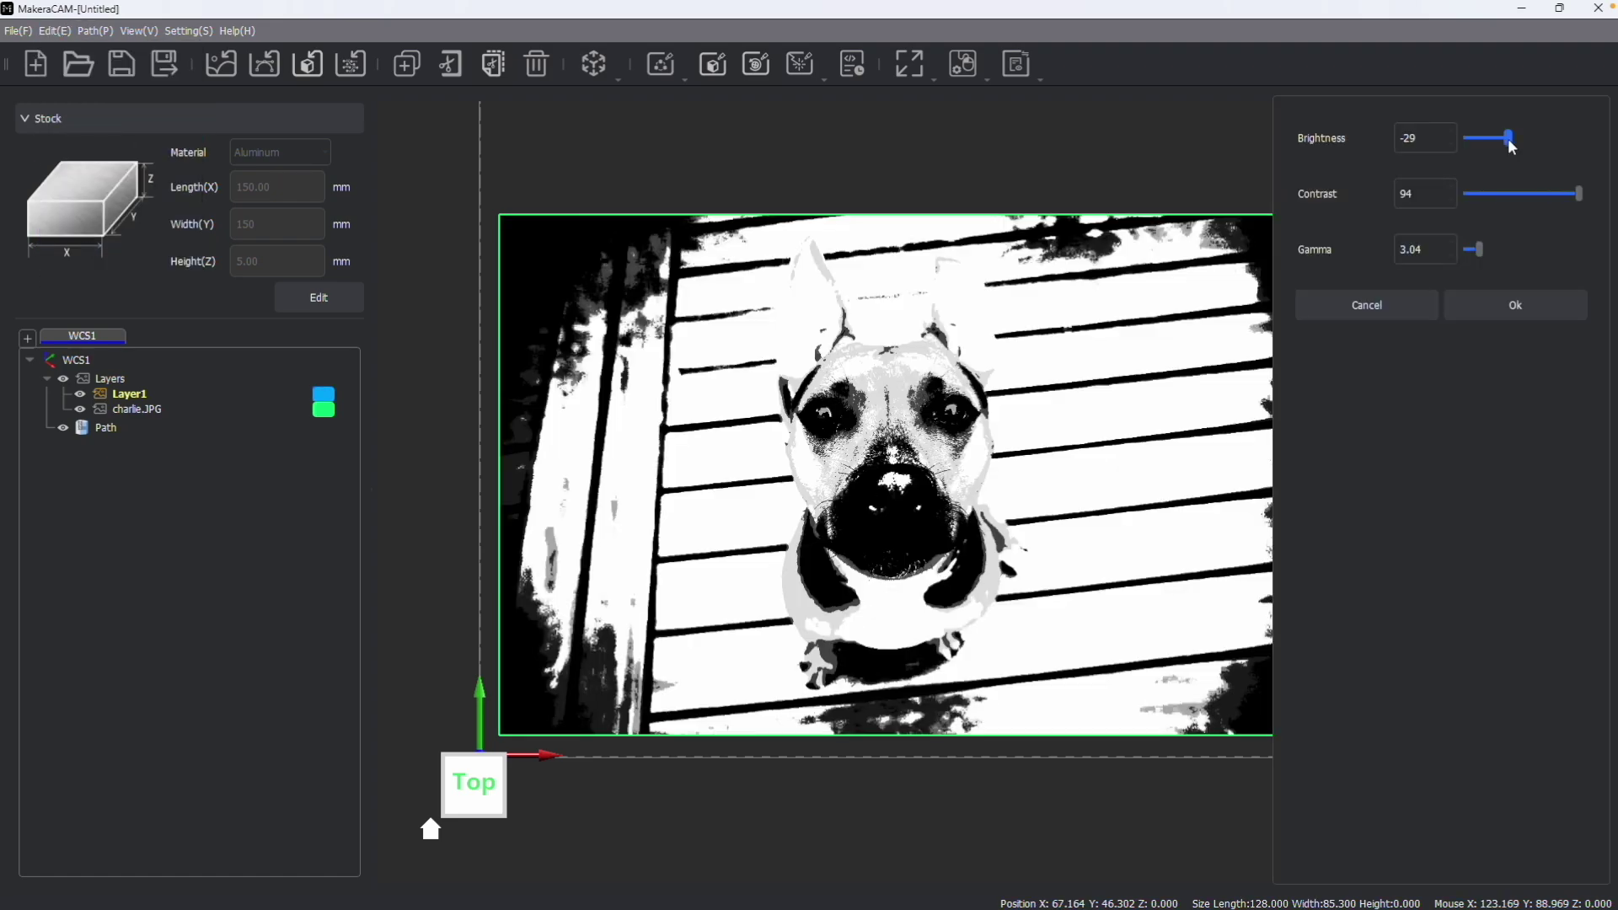
drag(1509, 138, 1478, 136)
click(1515, 305)
click(1497, 430)
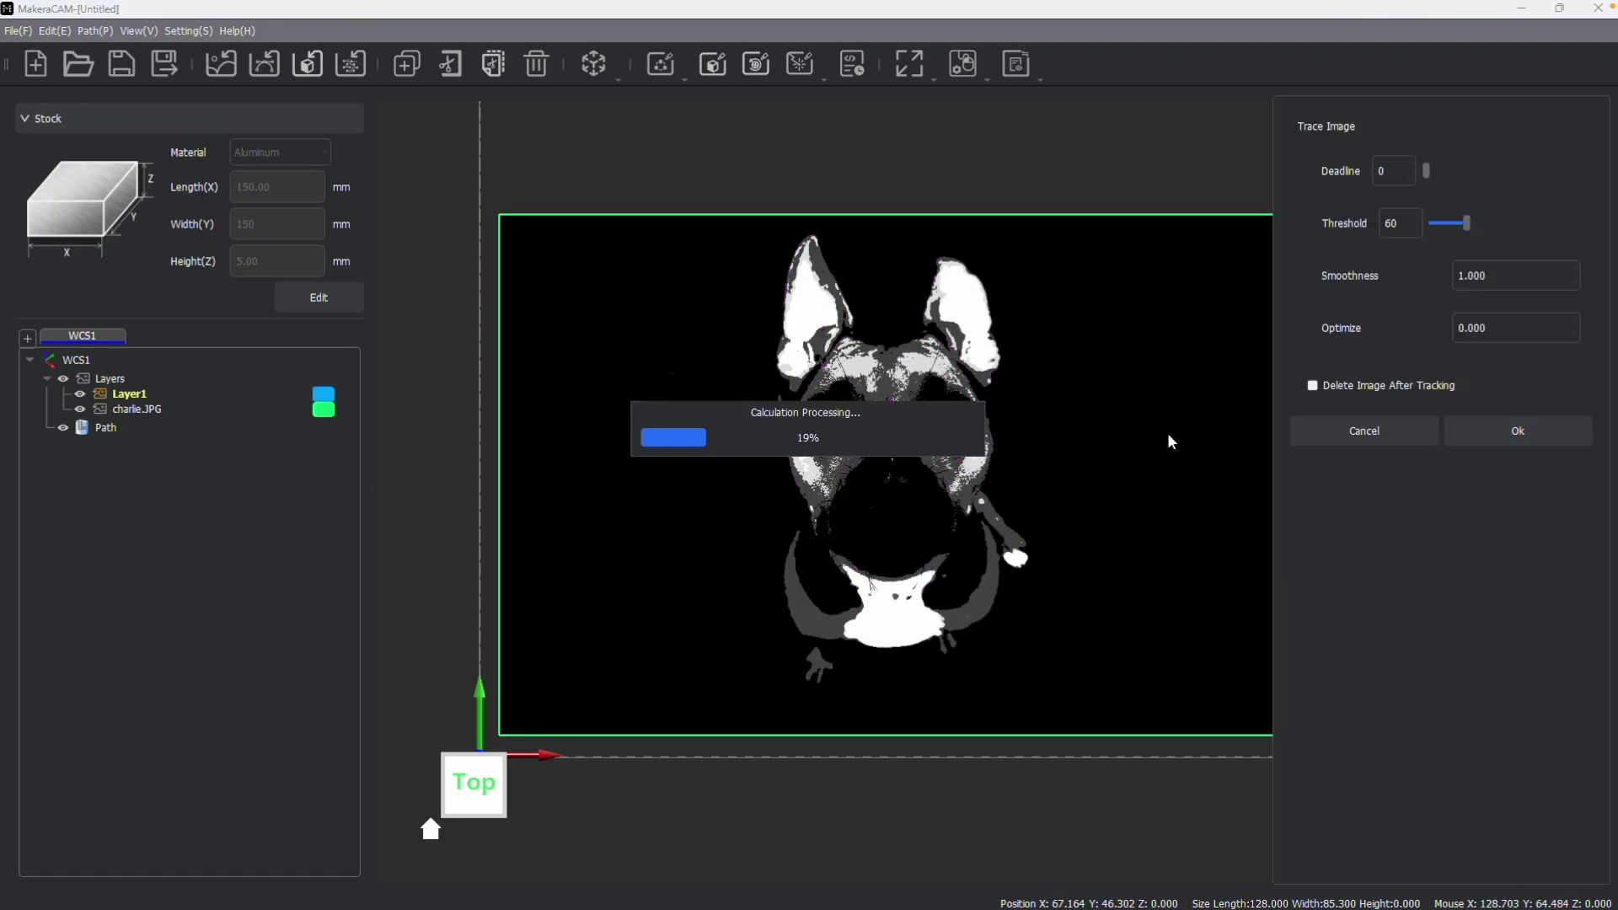